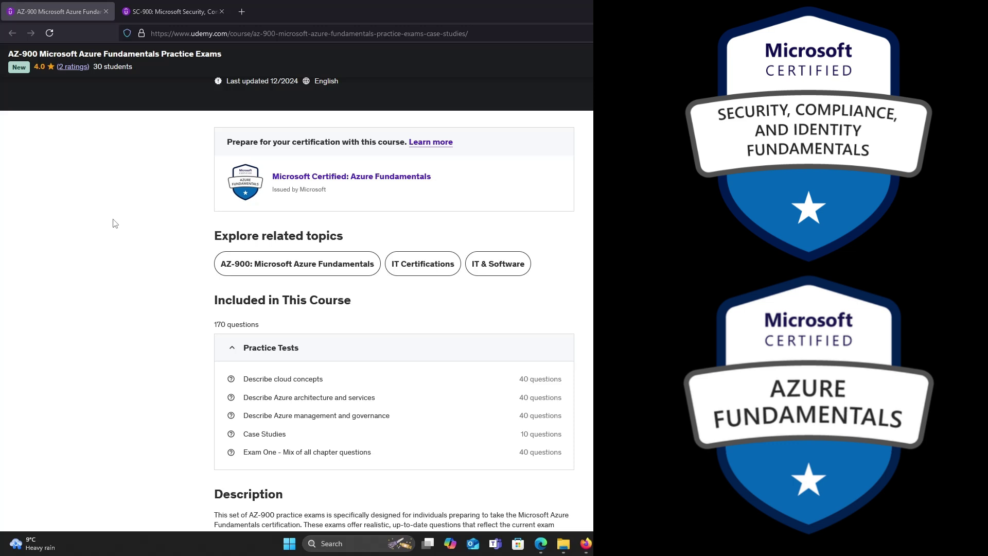
Scroll through the AZ-900 practice exams page, then switch to and scroll the SC-900 course page.
scroll(115, 224, down, 3)
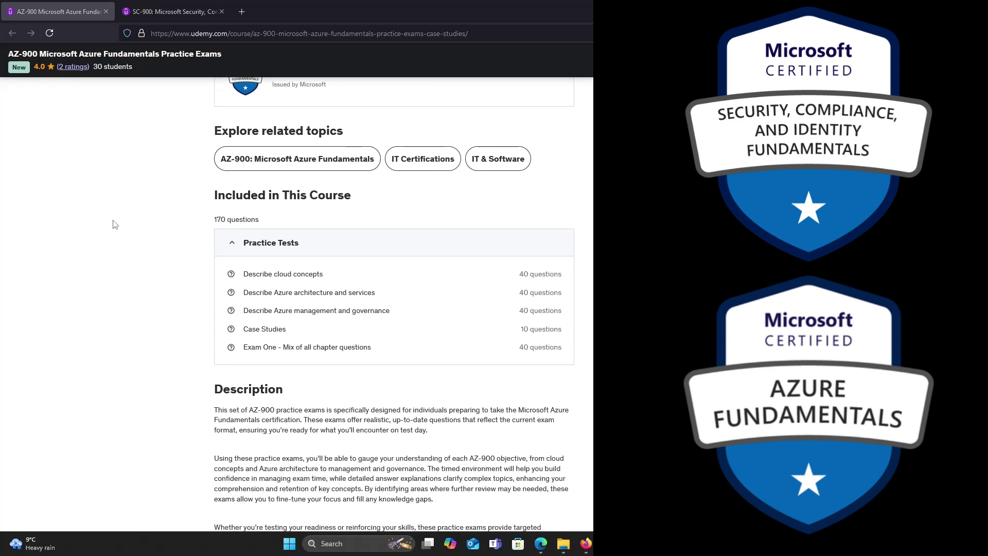
scroll(115, 225, down, 2)
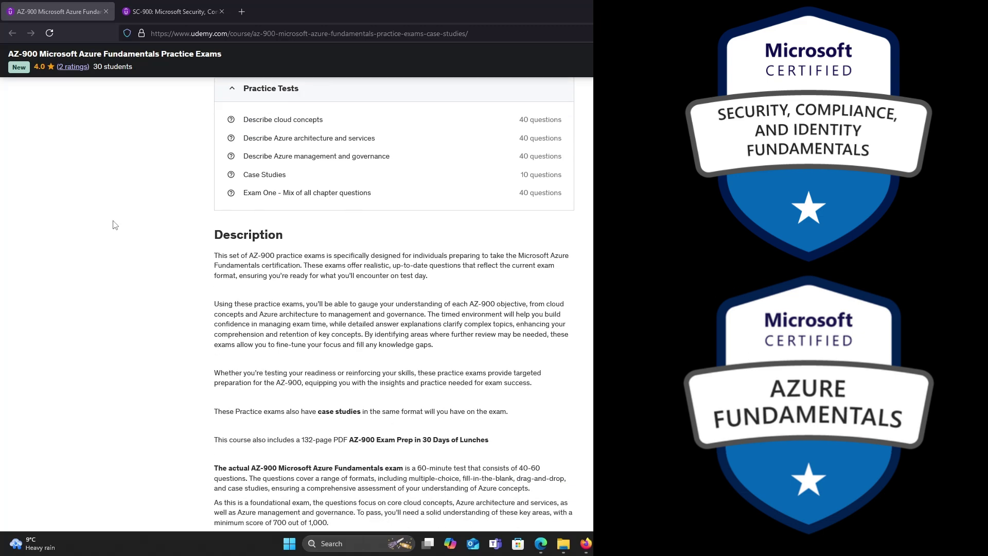
scroll(115, 225, down, 1)
scroll(115, 225, down, 1)
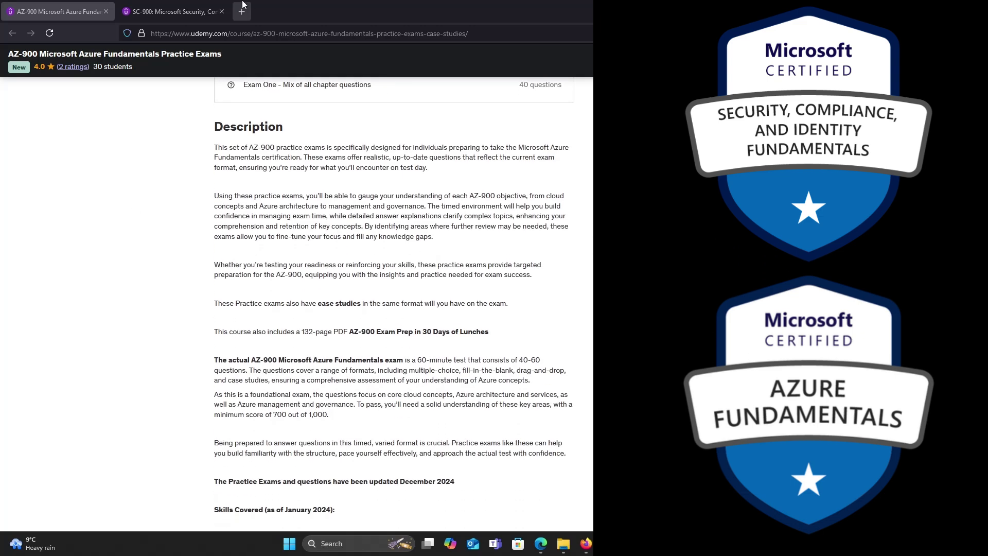
click(174, 2)
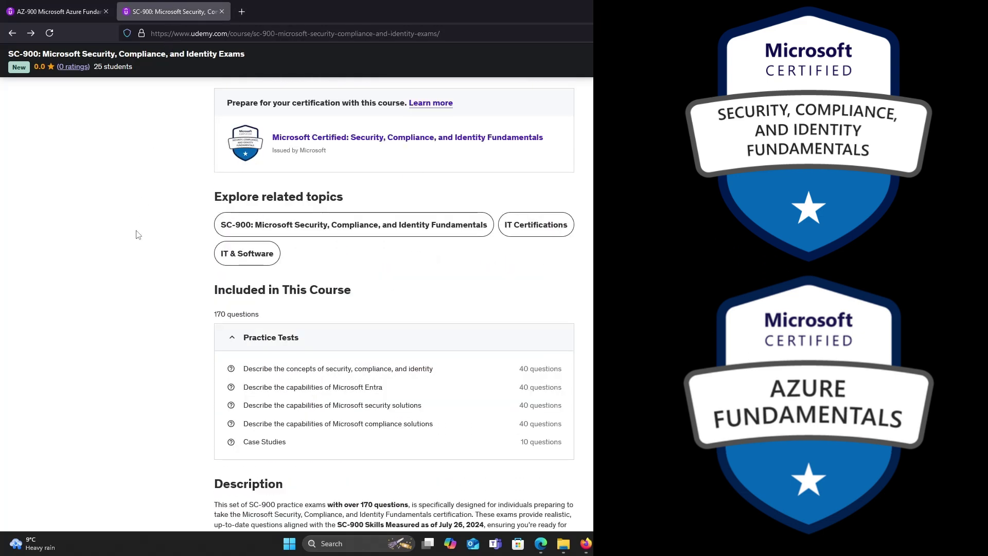
scroll(138, 235, down, 1)
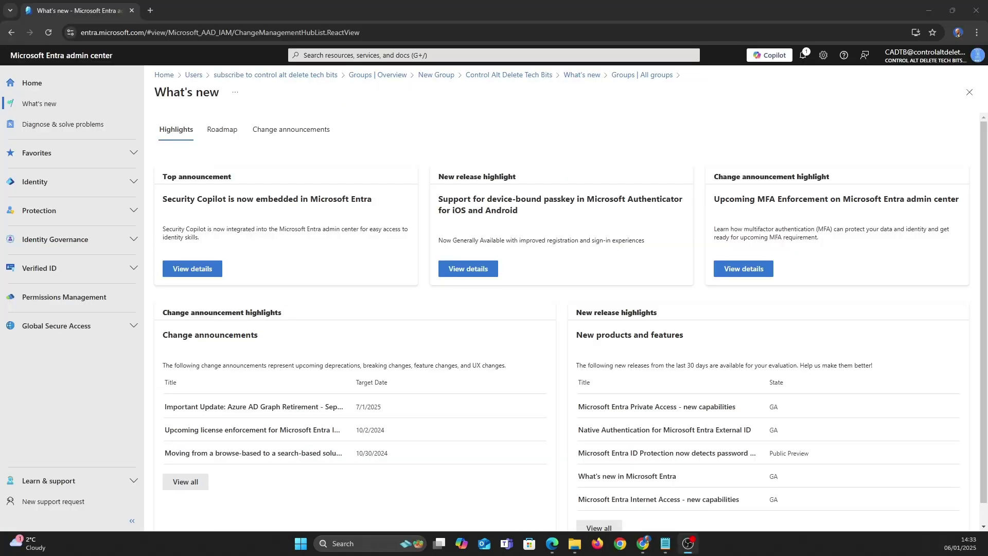
Go to Identity > Groups > All groups and start a new group.
click(133, 190)
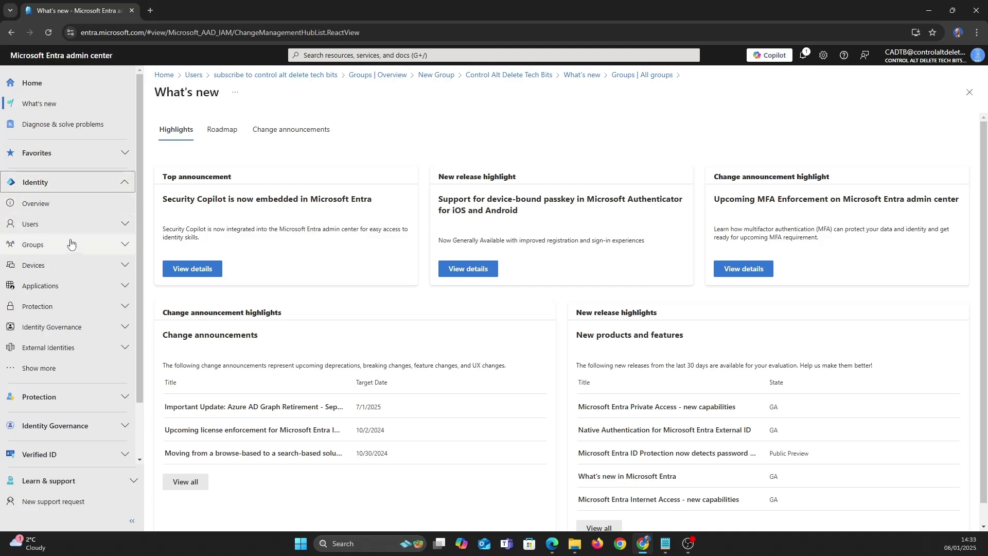
click(72, 245)
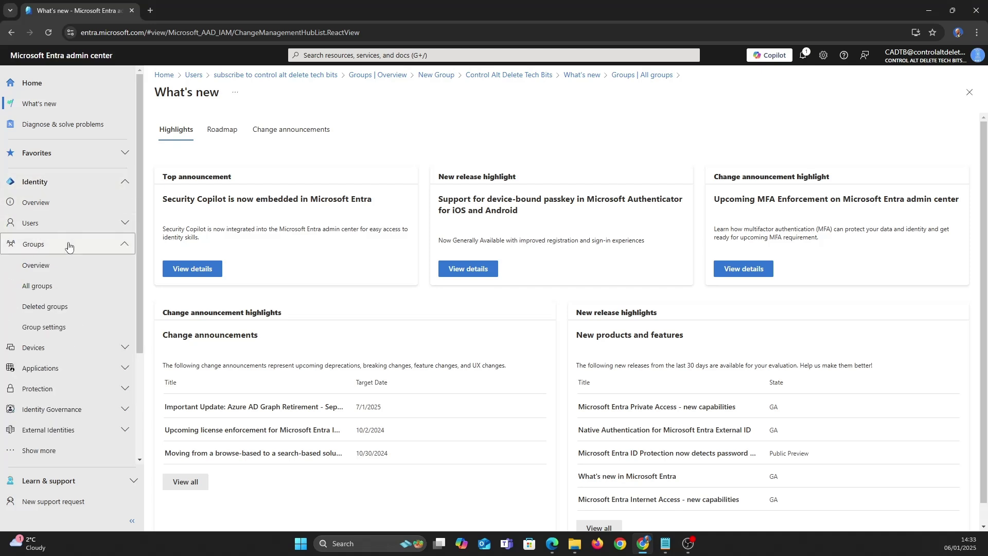
click(39, 284)
click(309, 122)
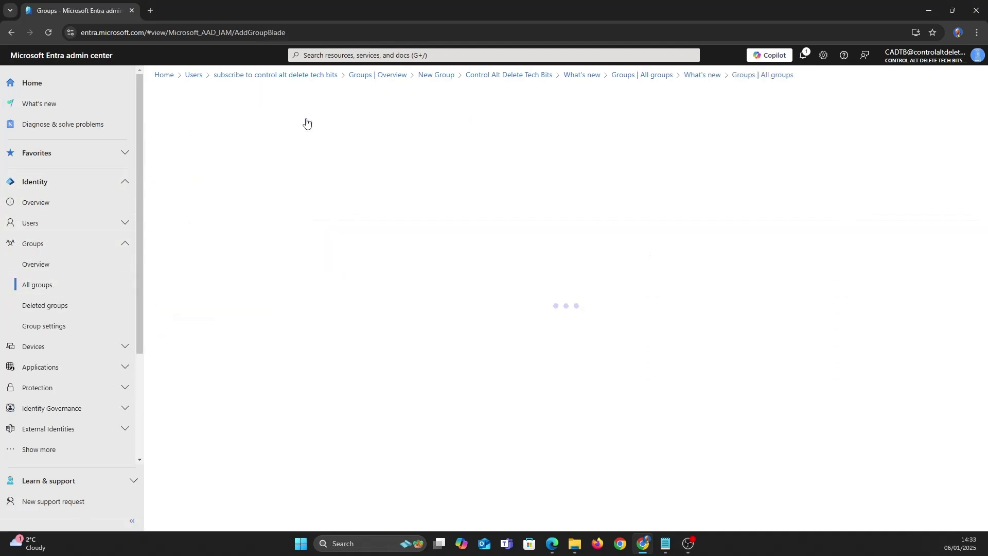
Draft a Security group named and described 'Temporary Access Pass' with Assigned membership.
click(220, 165)
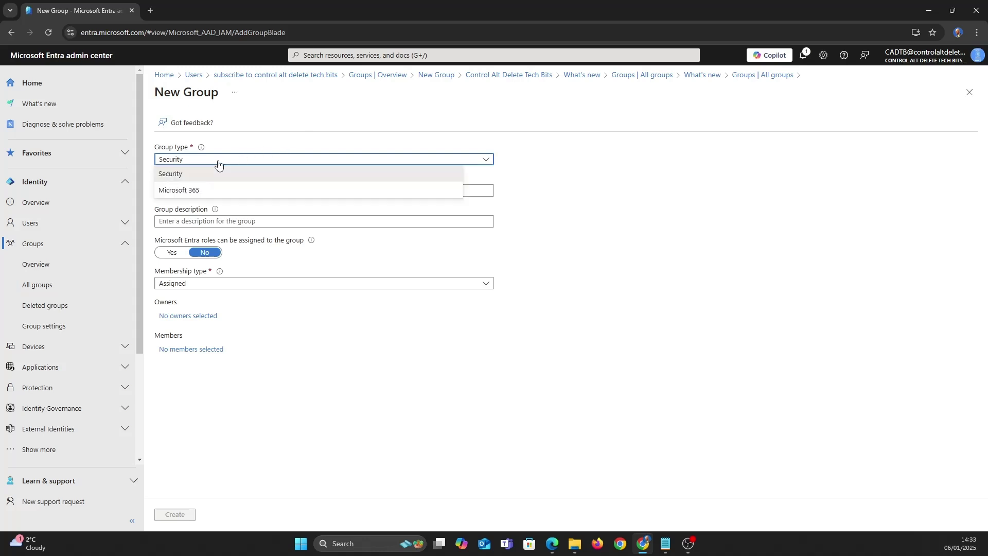
click(206, 178)
click(221, 191)
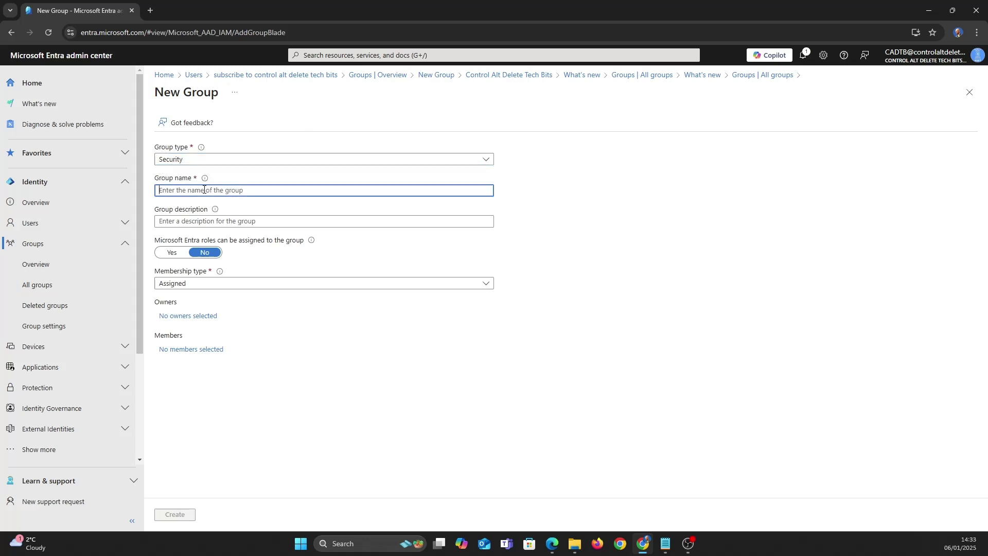
text(Temporary Access Pass)
click(220, 221)
text(Temporary Access Pass)
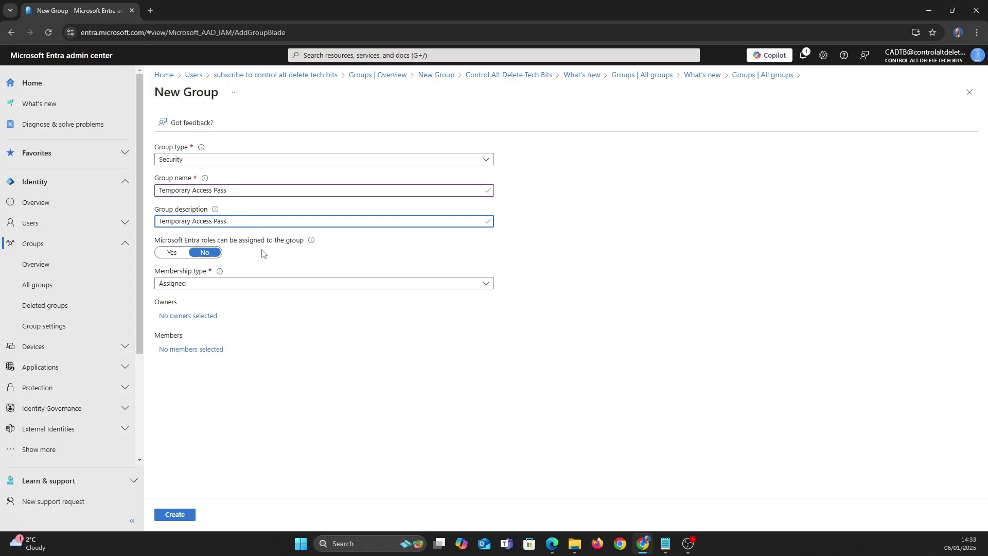
click(283, 283)
click(187, 302)
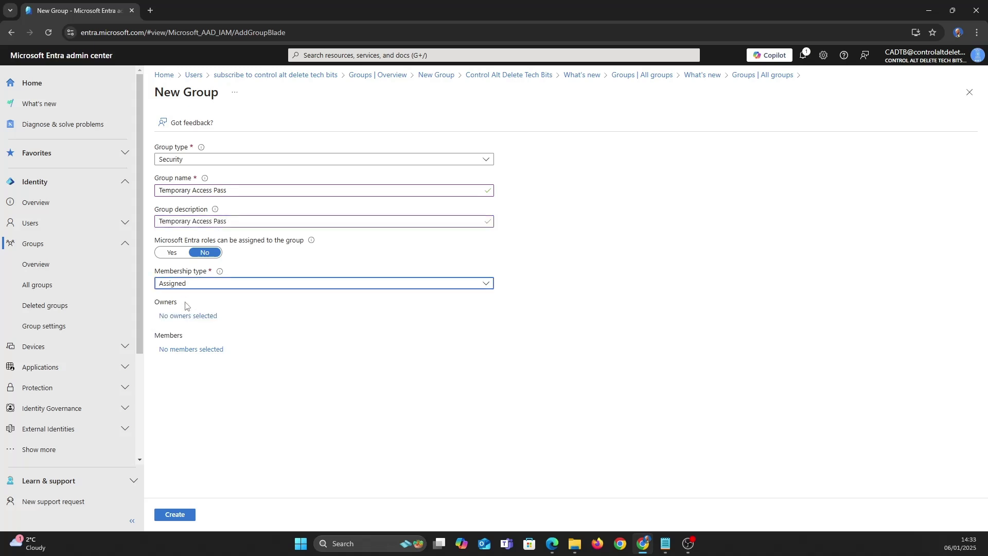
click(189, 316)
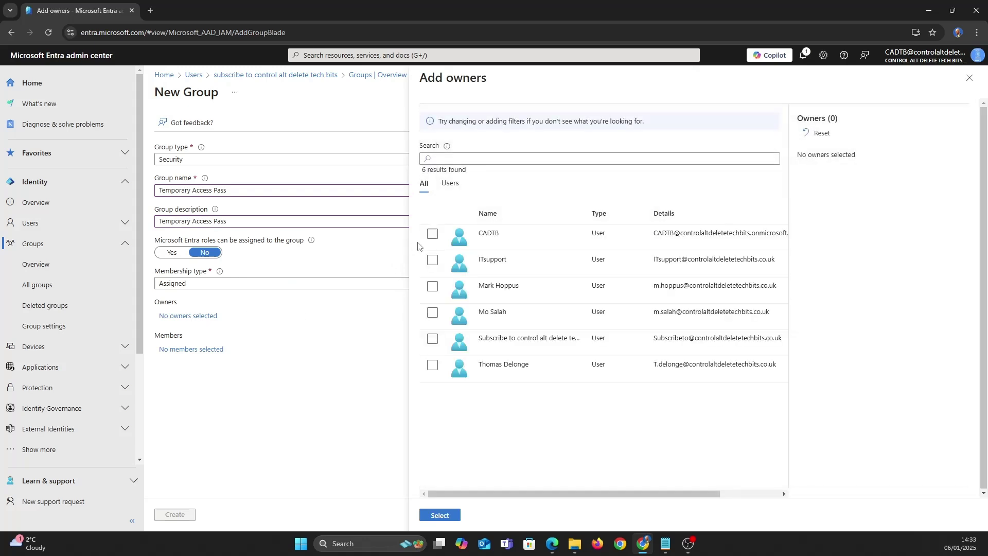
Add the admin and IT support accounts as the group's two owners.
click(432, 234)
click(432, 260)
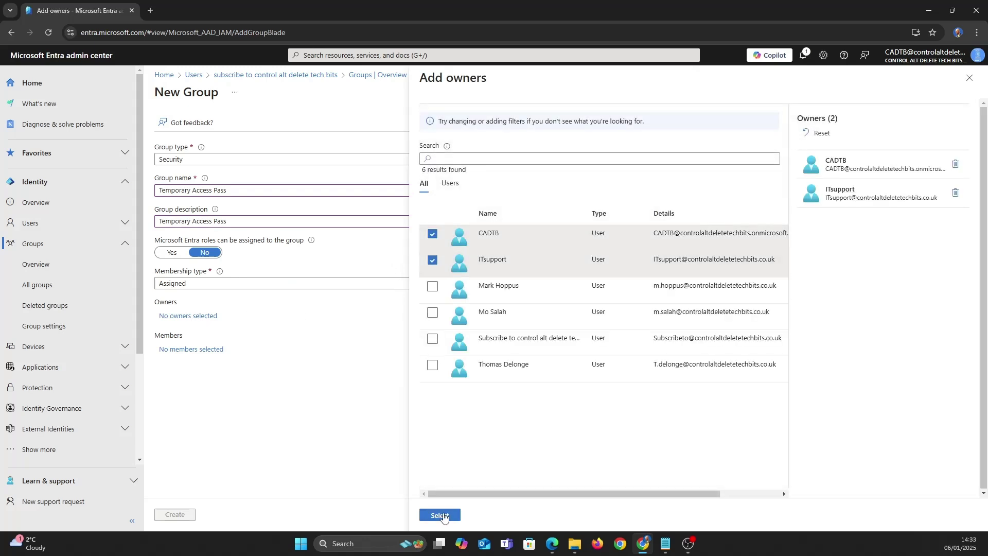
click(442, 515)
Add two users as members and create the Temporary Access Pass group.
click(190, 350)
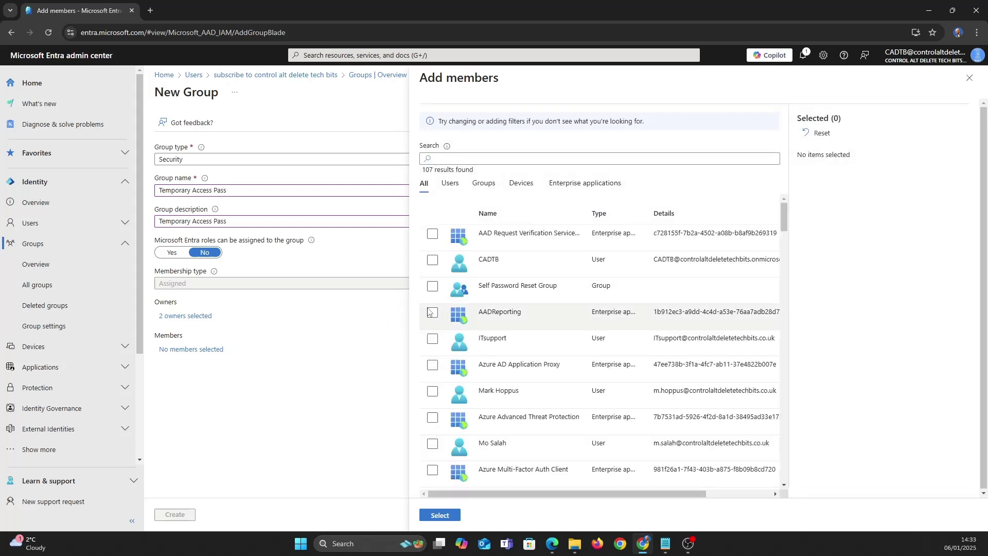
scroll(430, 313, down, 2)
click(432, 394)
click(432, 446)
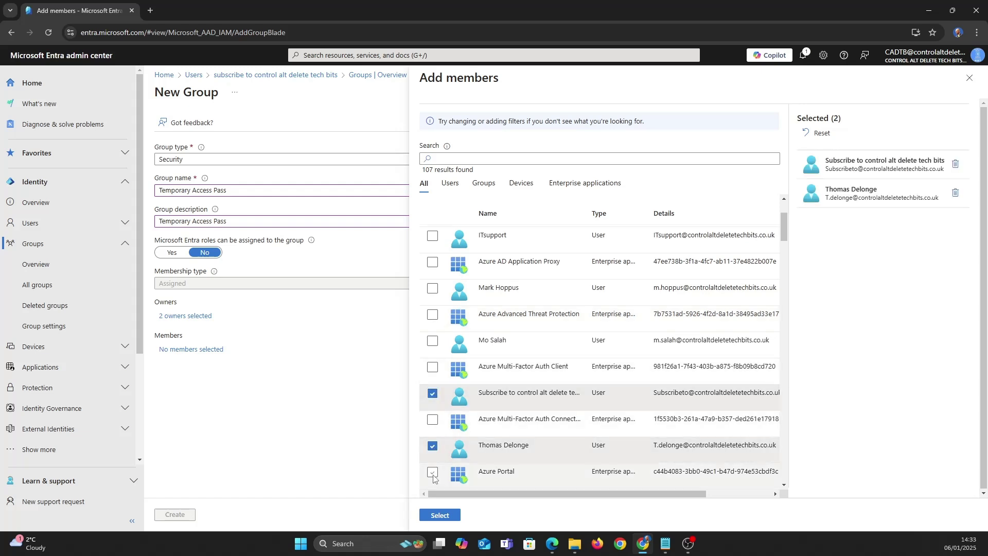
click(439, 515)
click(186, 516)
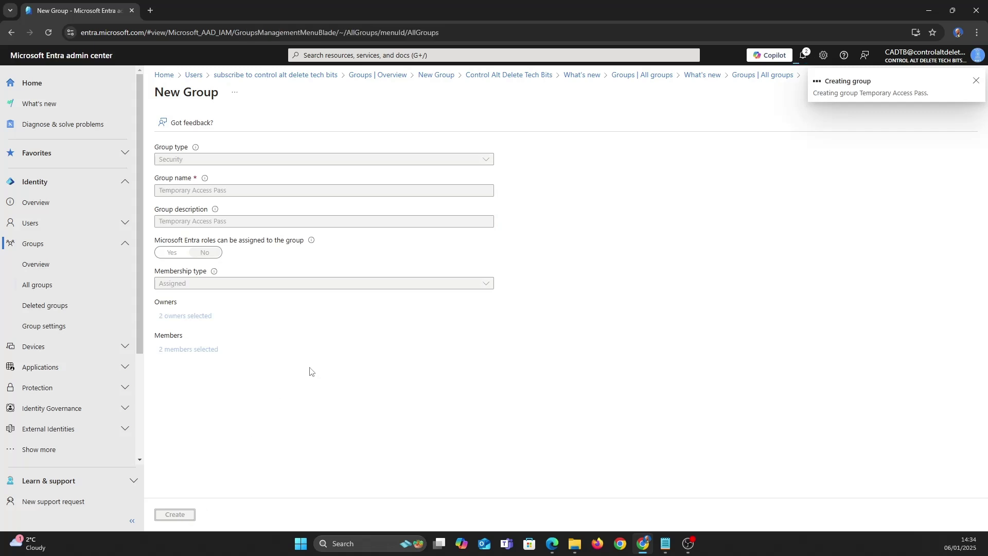
Refresh All groups, open Temporary Access Pass, and view its two direct members.
click(47, 33)
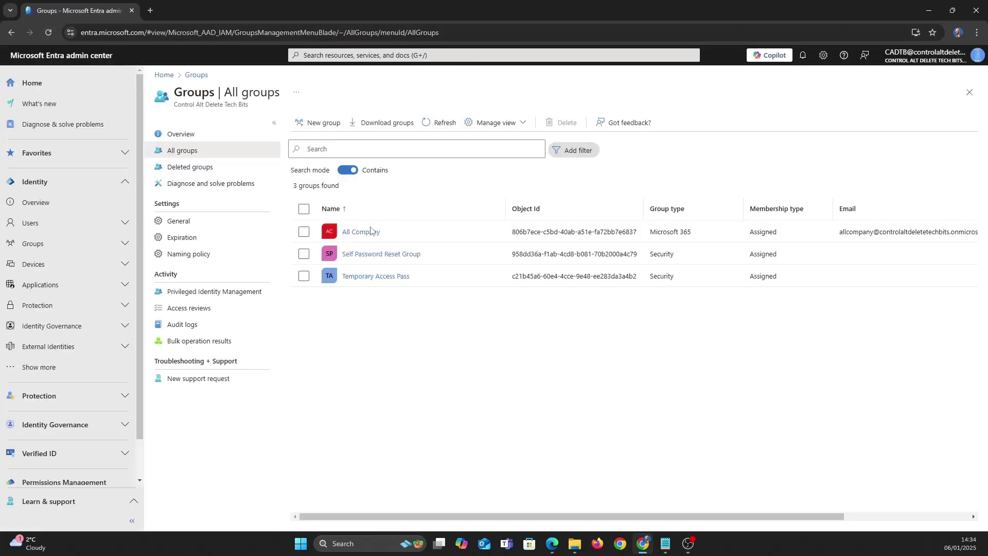
click(369, 277)
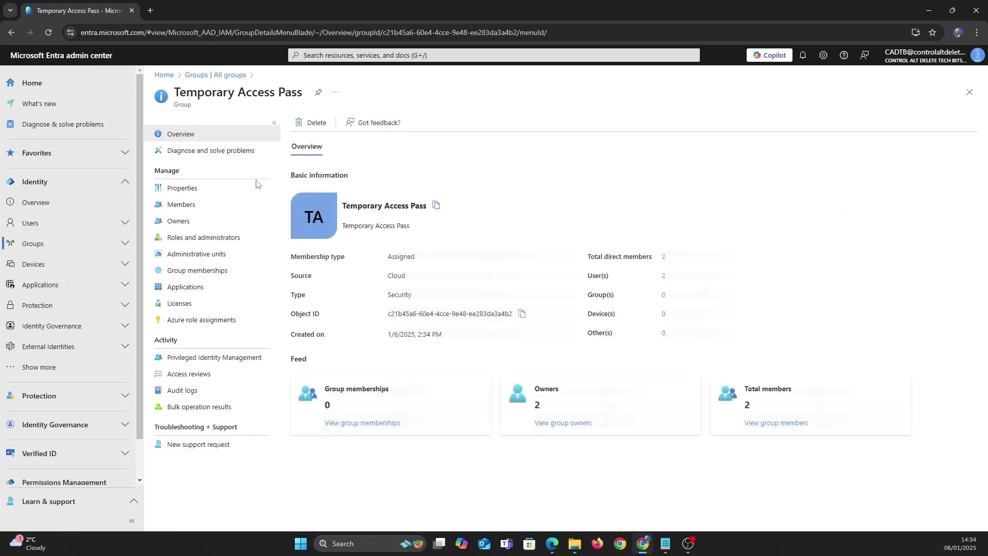
click(192, 205)
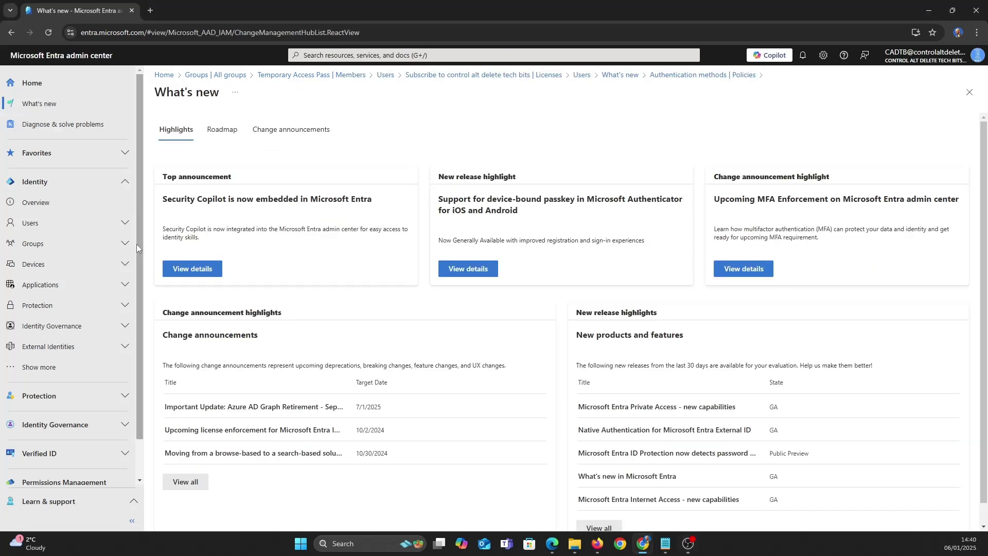
Enable the Temporary Access Pass authentication method and target only the Temporary Access Pass group.
click(113, 314)
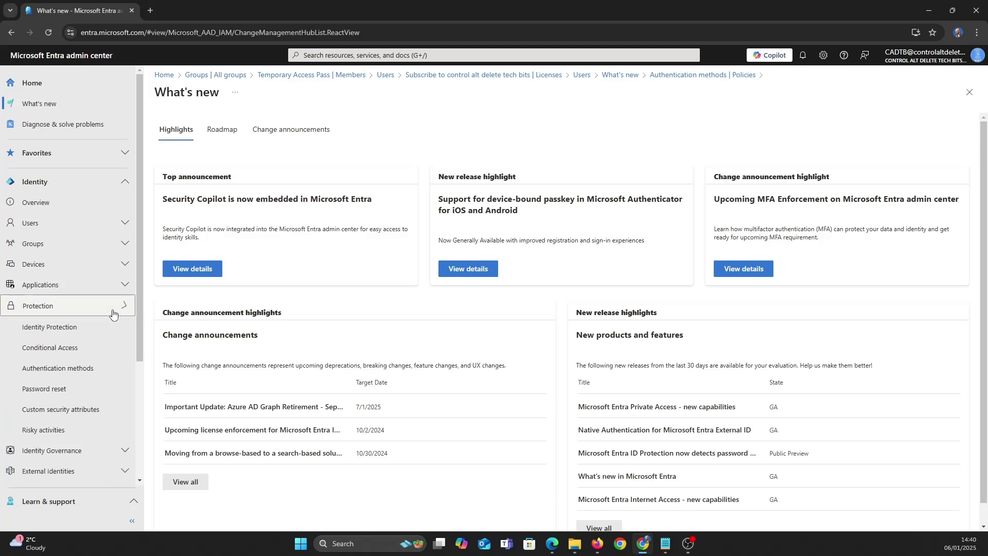
click(80, 370)
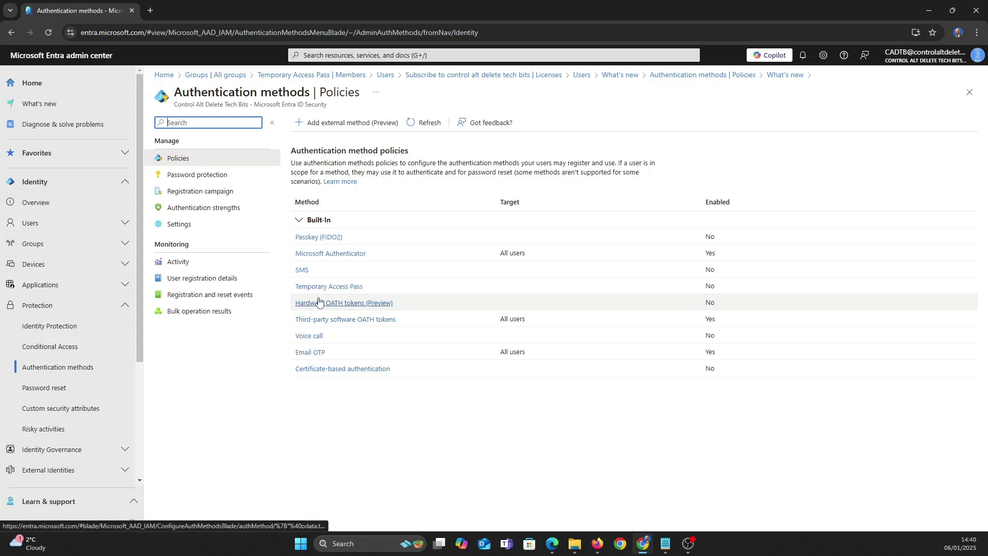
click(319, 289)
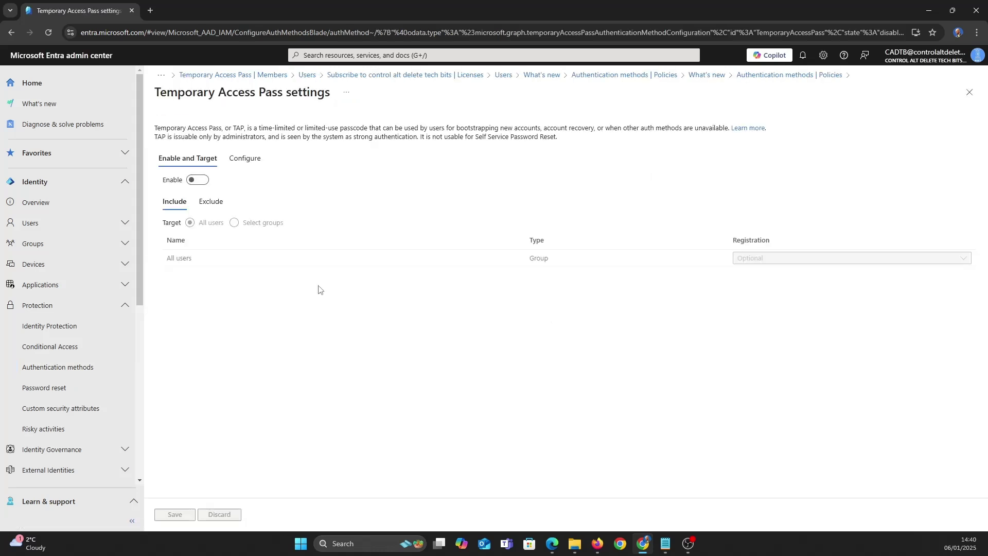
click(205, 184)
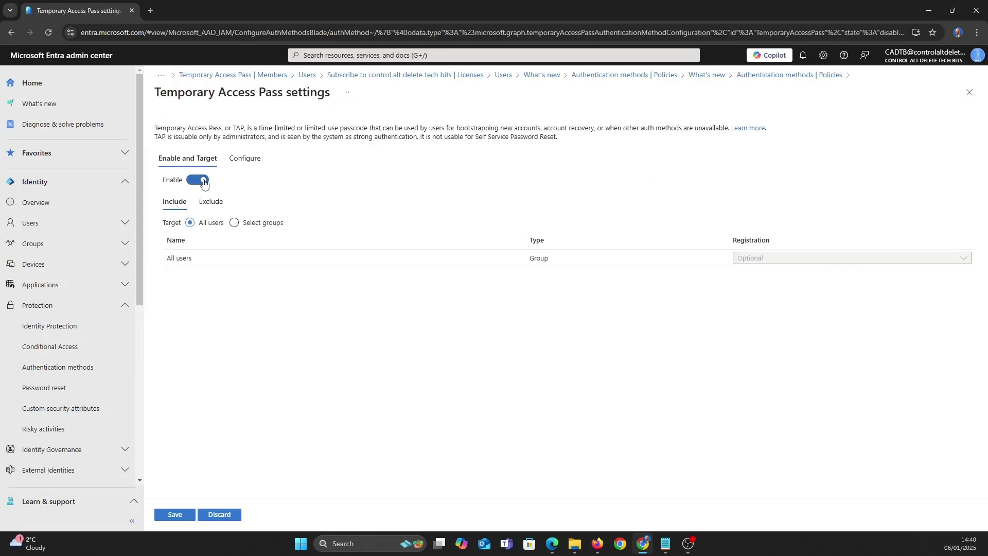
click(235, 222)
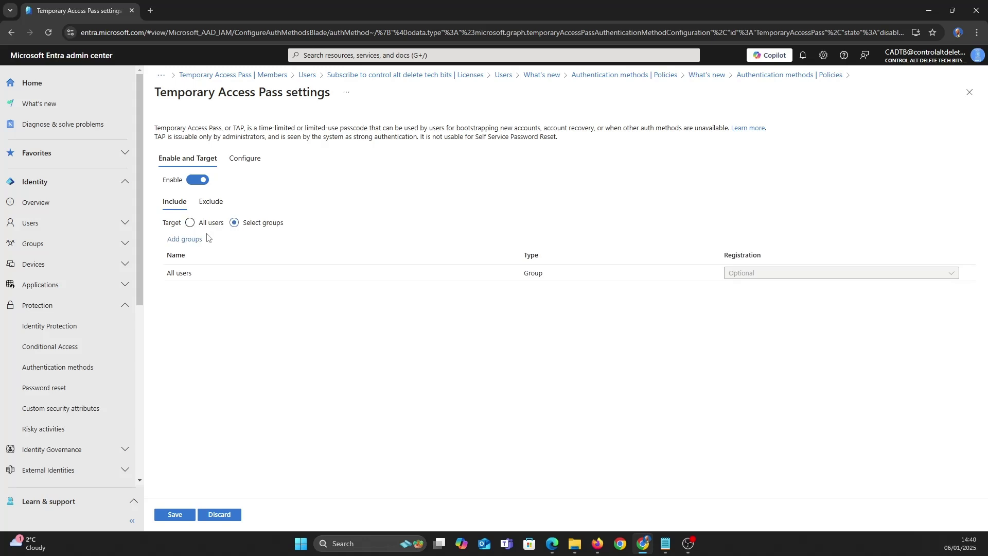
click(191, 240)
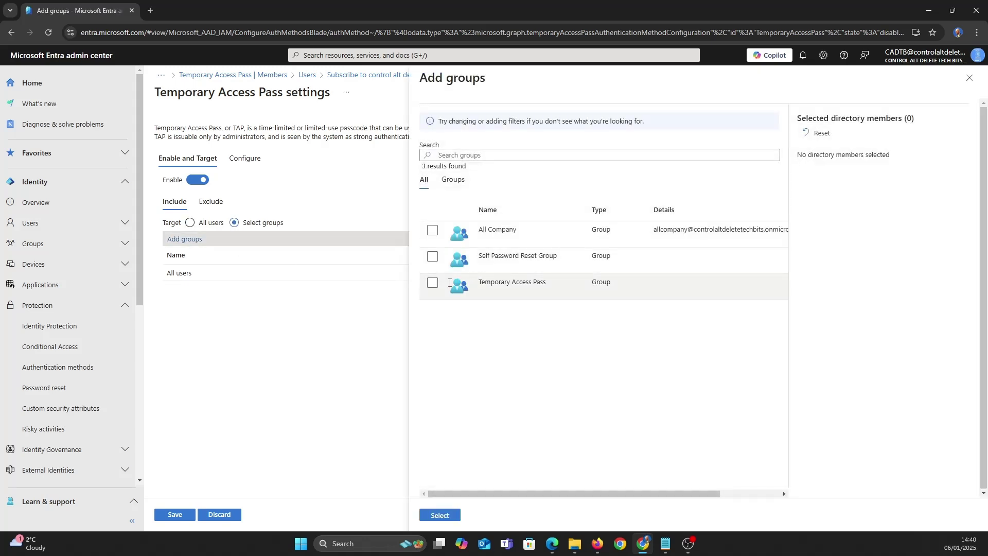
click(433, 284)
click(443, 514)
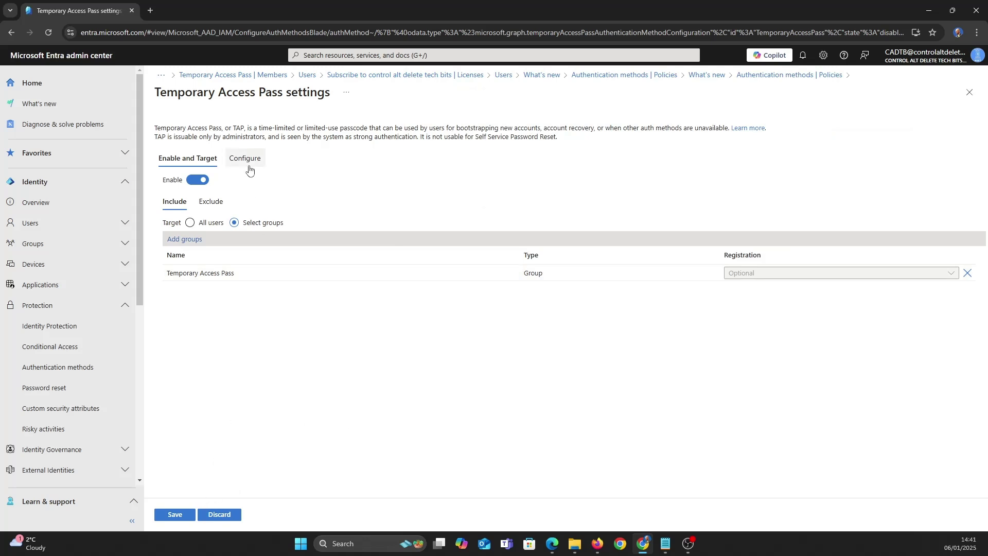
Save the policy and review its 1–8 hour lifetime and 8-character length settings.
click(178, 512)
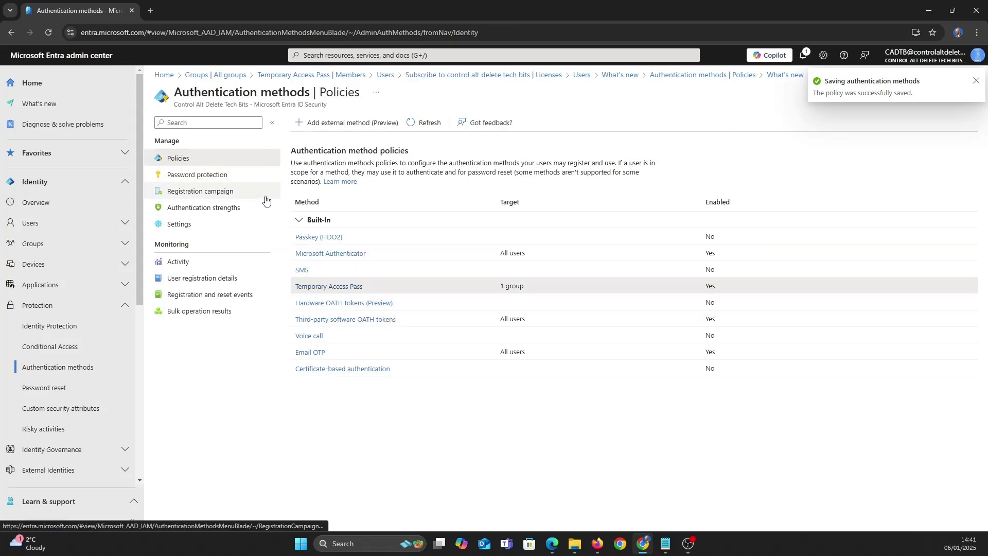
click(330, 286)
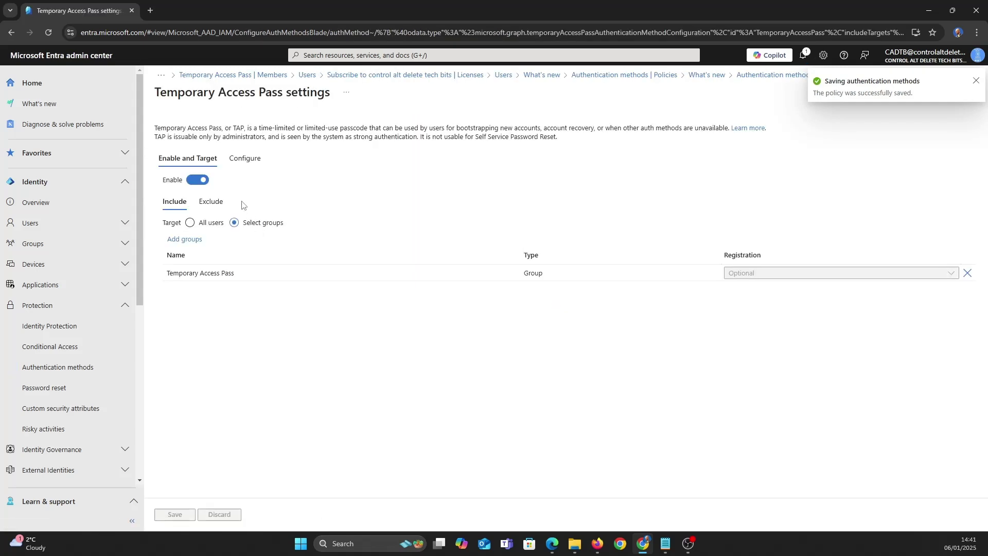
click(243, 160)
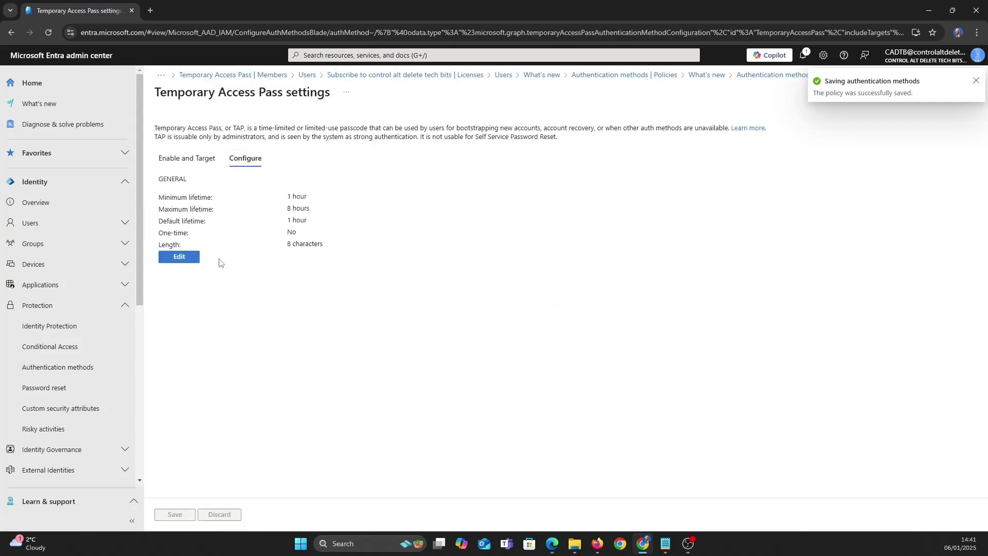
click(189, 262)
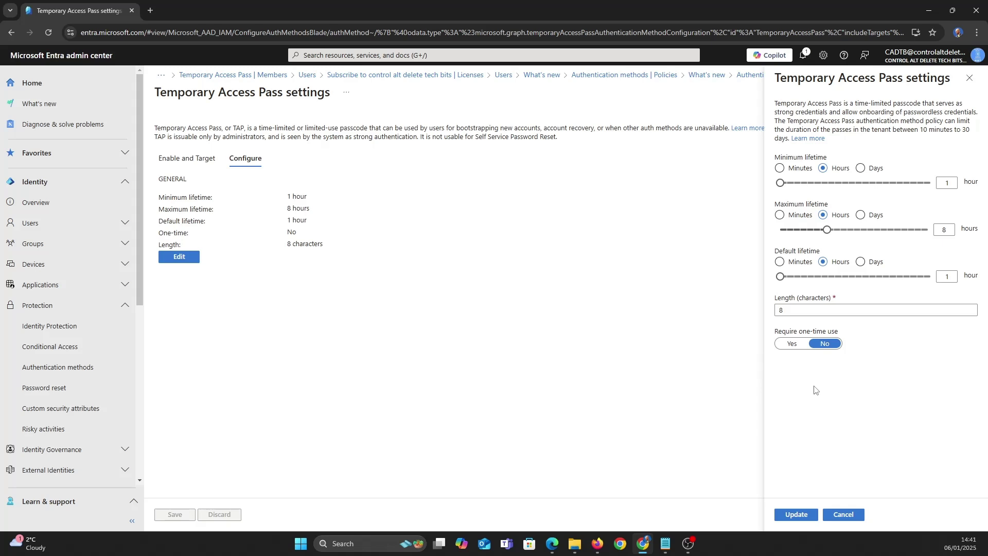
click(792, 515)
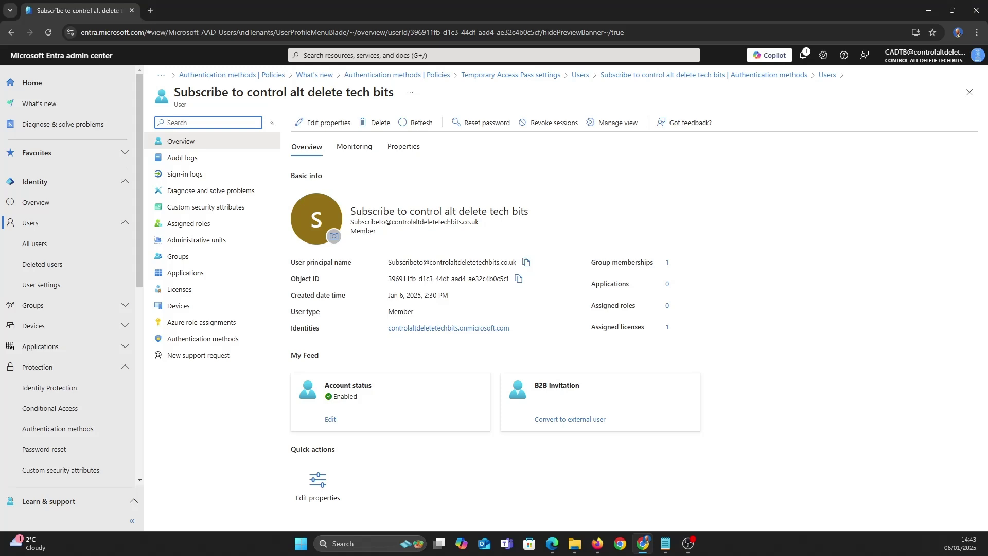
Give the test user a one-time Temporary Access Pass with delayed start, valid 2:48–3:48 PM.
click(206, 341)
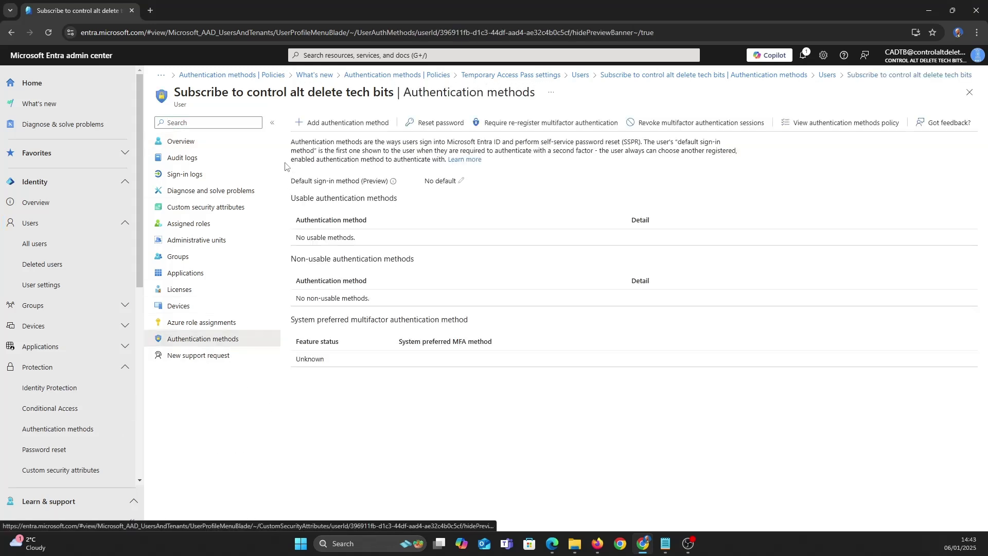
click(315, 128)
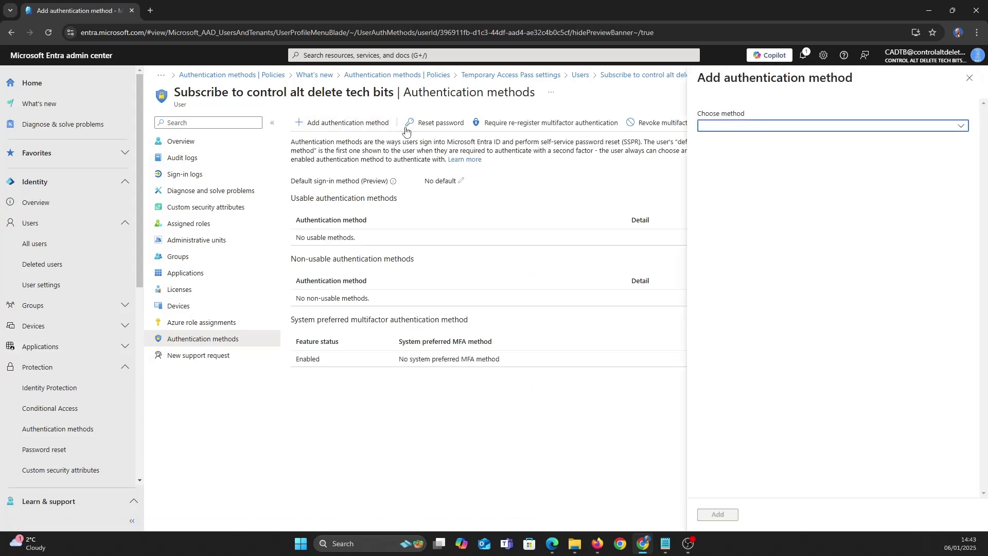
click(870, 127)
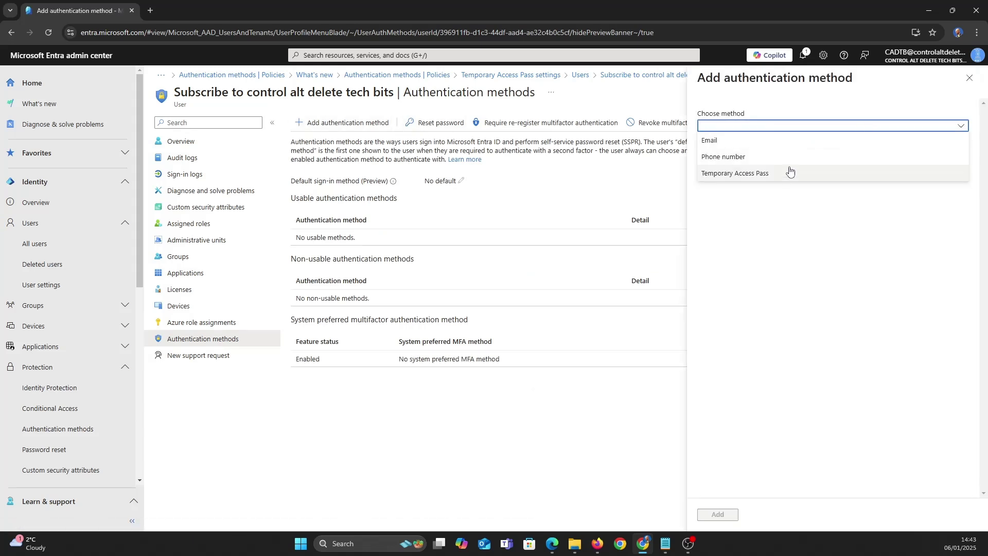
click(784, 174)
click(717, 170)
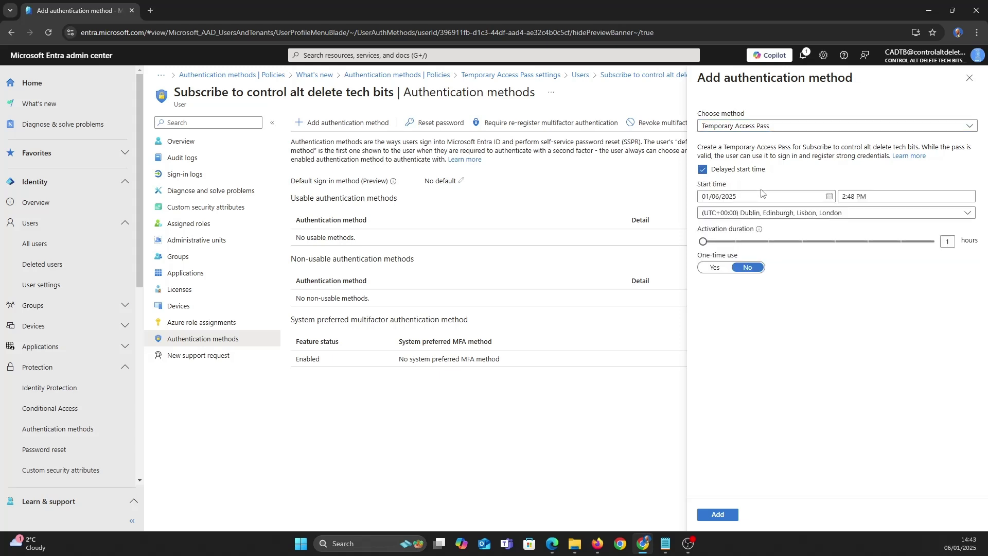
click(717, 268)
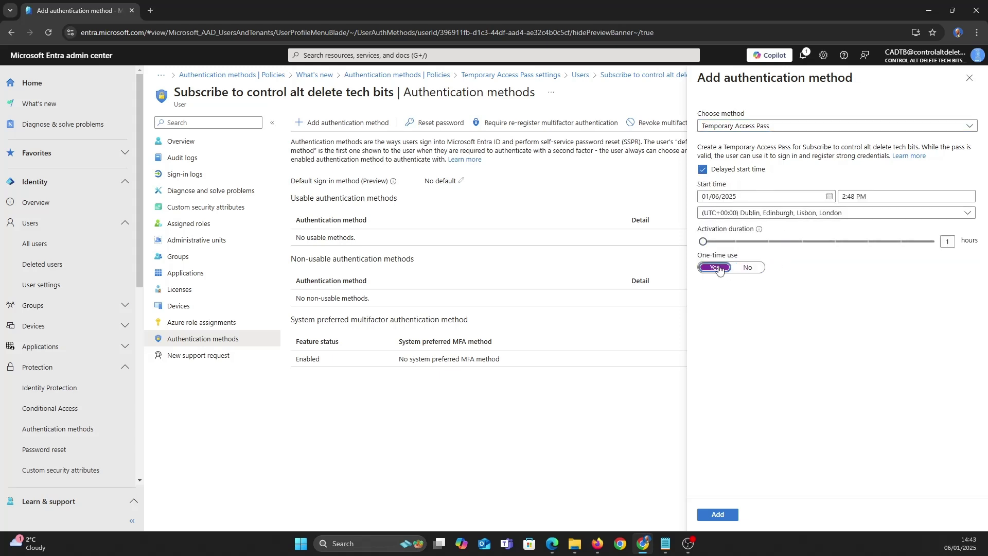
click(731, 515)
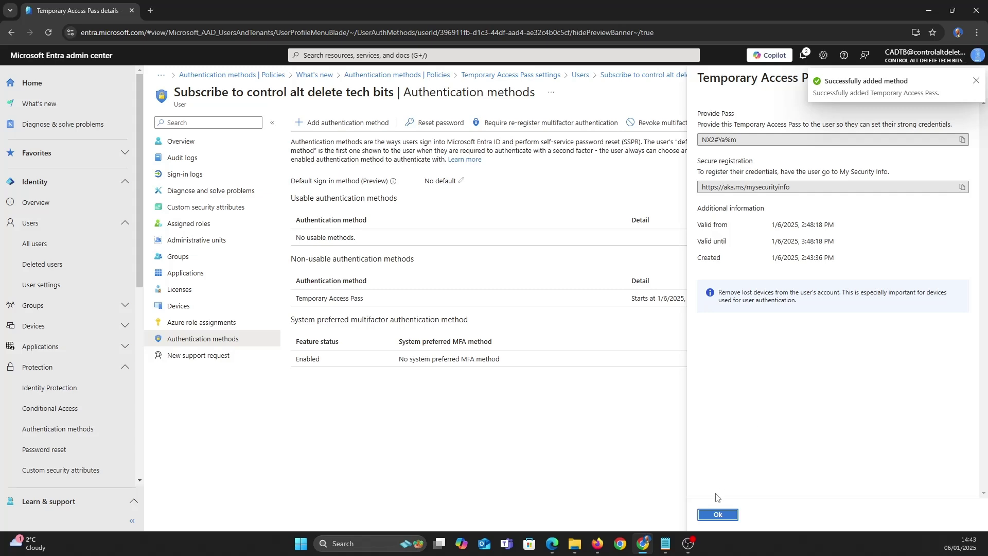
key(alt+Tab)
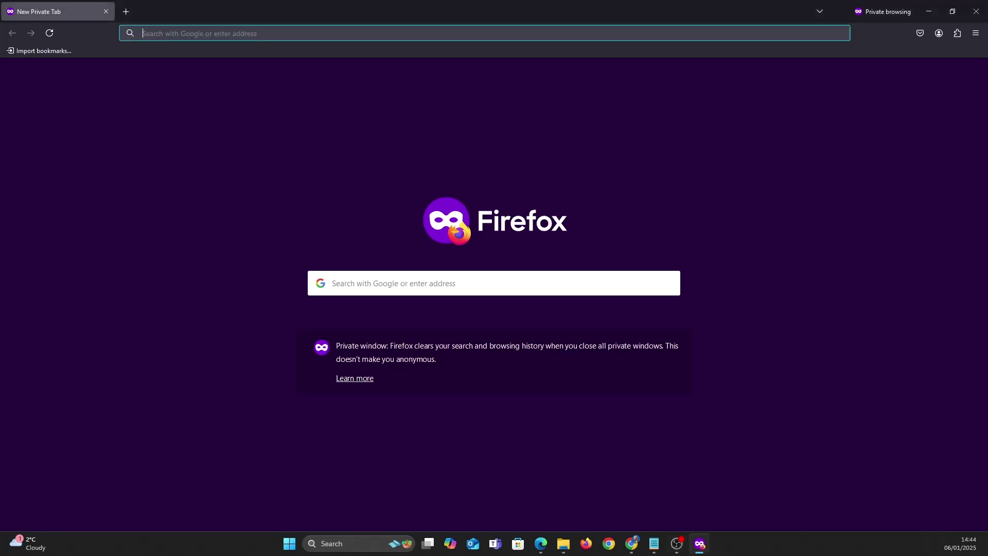
Open aka.ms/mysecurityinfo in the private Firefox window.
key(alt+Tab)
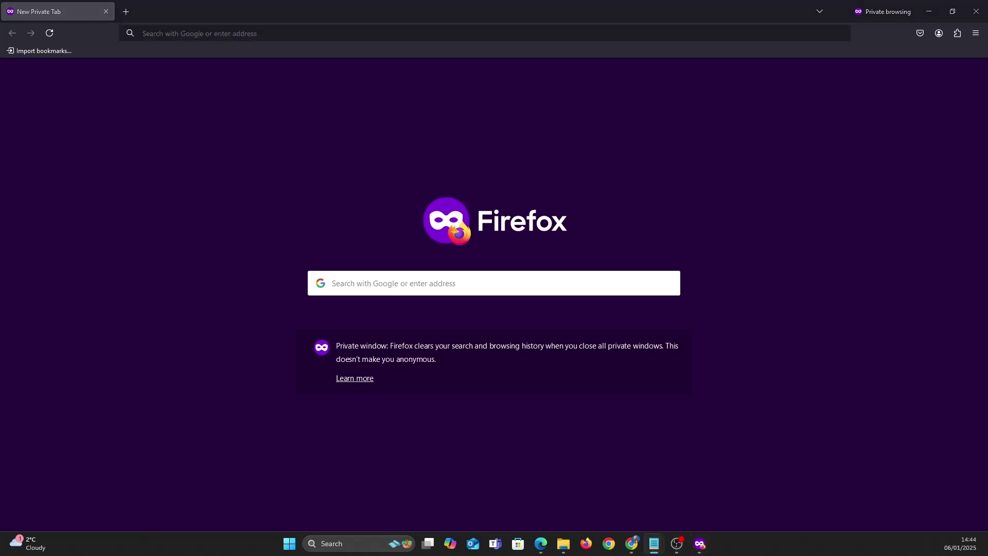
click(165, 29)
text(https://aka.ms/mysecurityinfo)
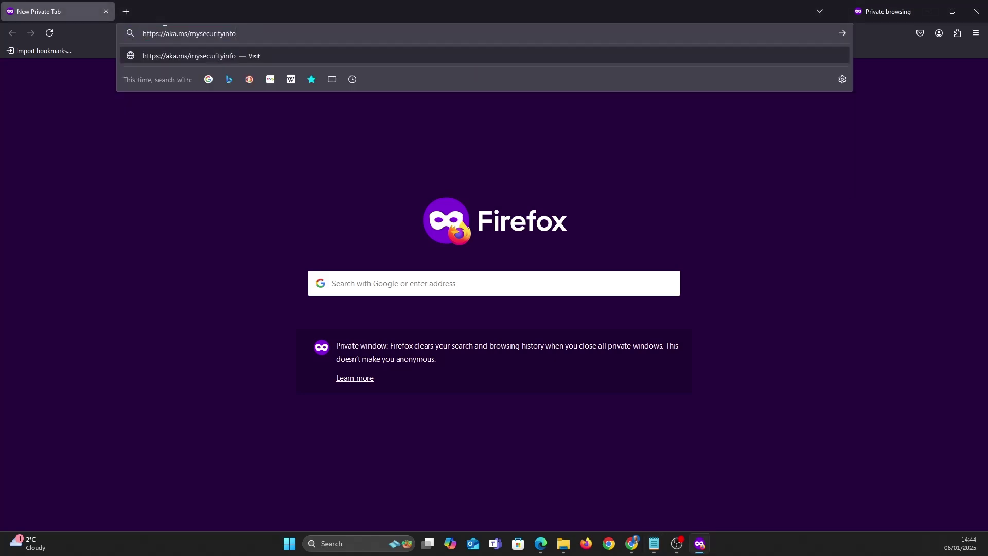
key(Return)
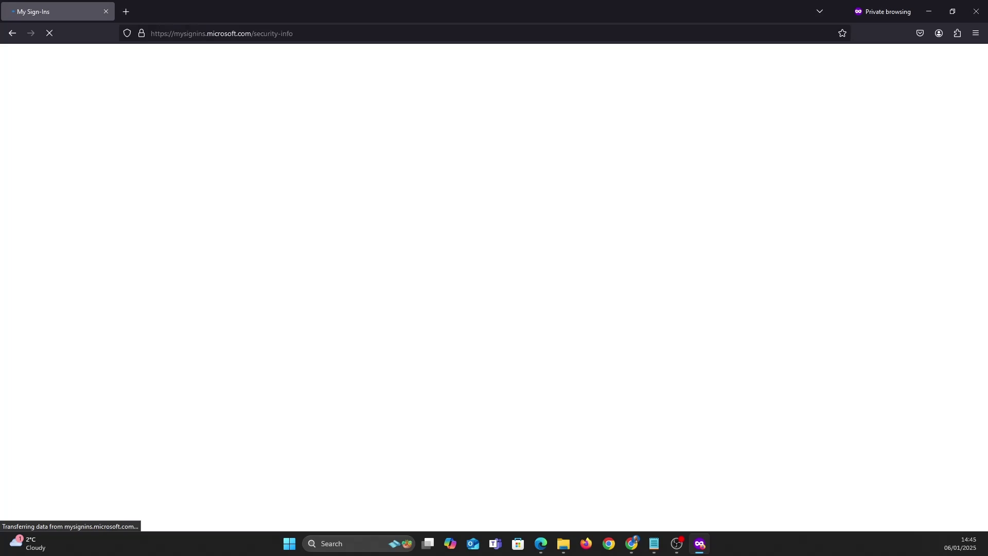
Sign in as the test user with the Temporary Access Pass and decline staying signed in.
key(alt+Tab)
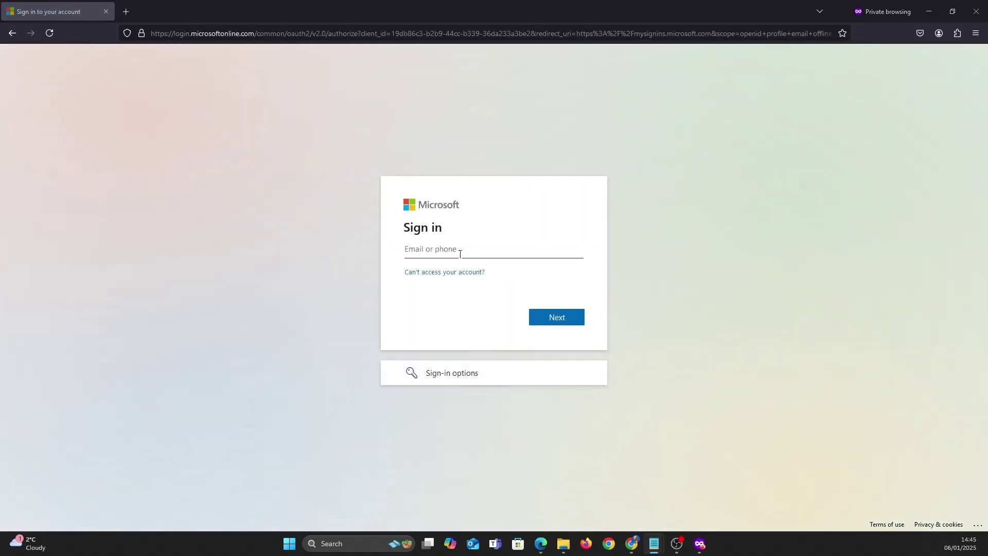
click(460, 253)
key(ctrl+v)
click(560, 318)
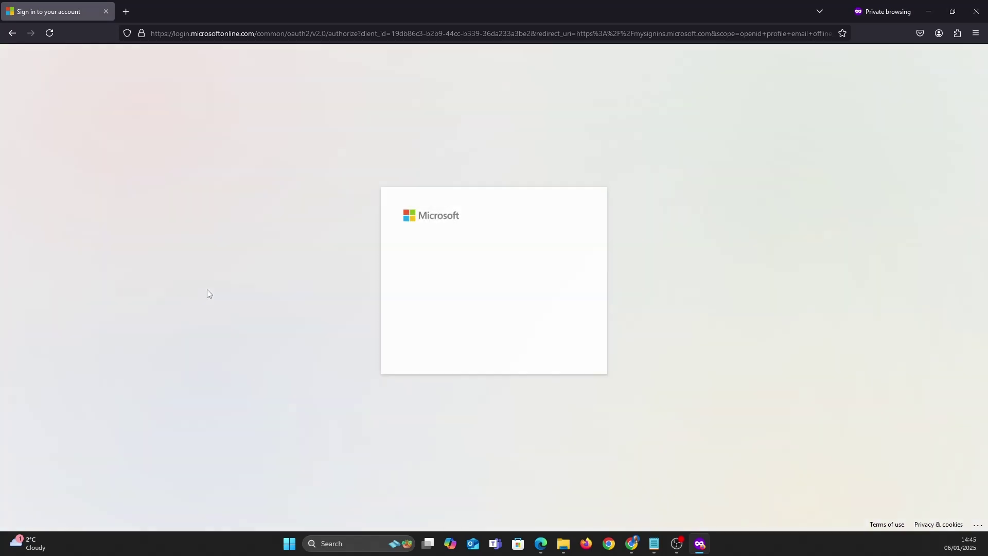
key(alt+Tab)
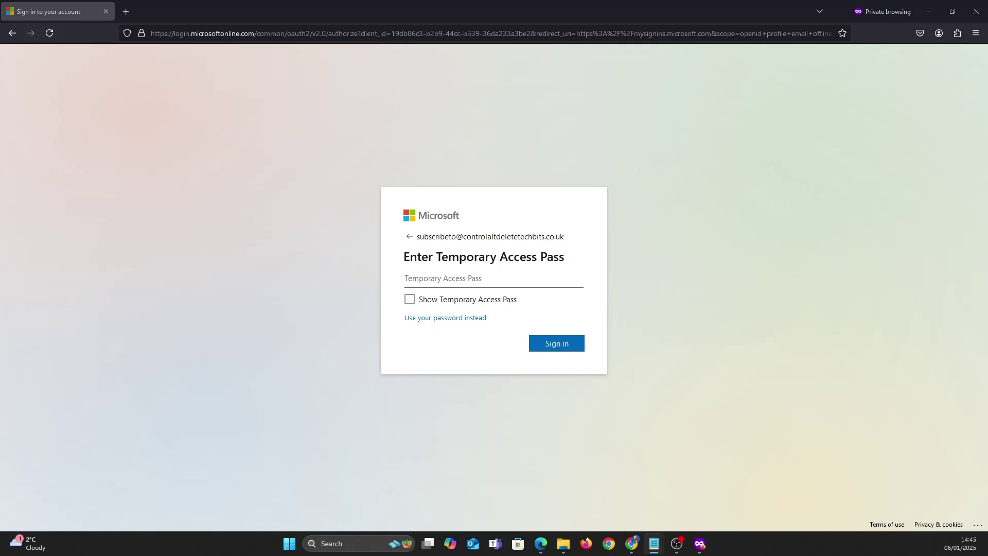
click(460, 276)
key(ctrl+v)
click(570, 347)
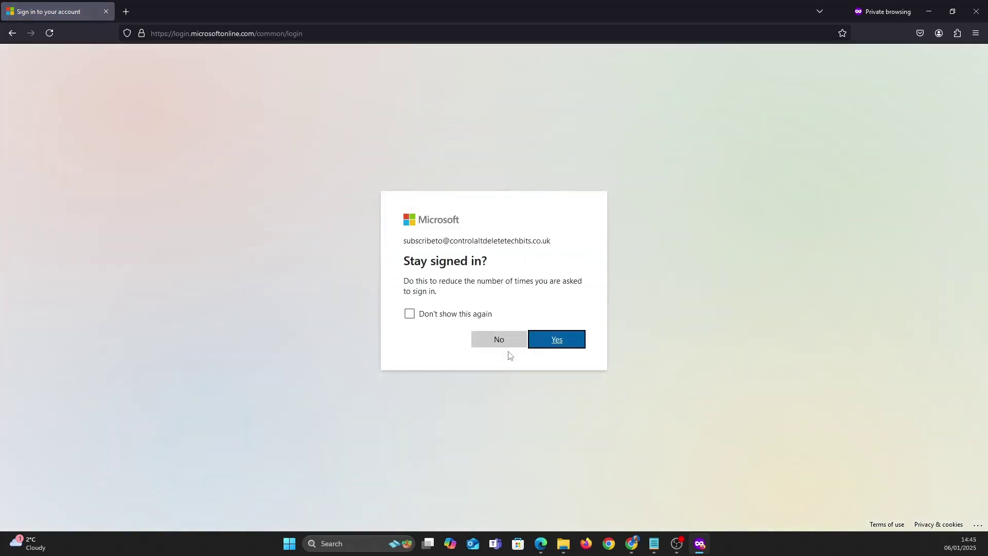
click(498, 341)
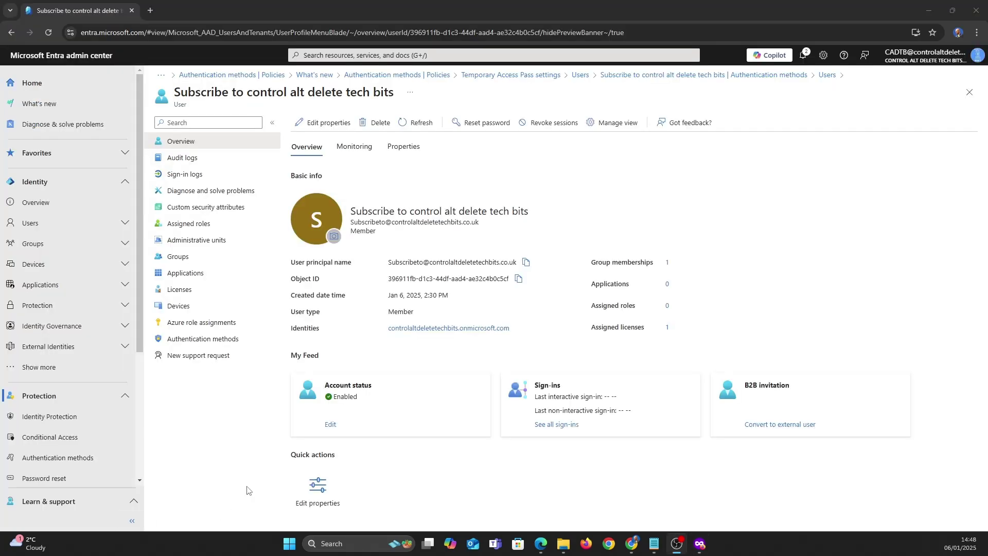
View the used pass's details, then delete it from the user's authentication methods.
click(214, 339)
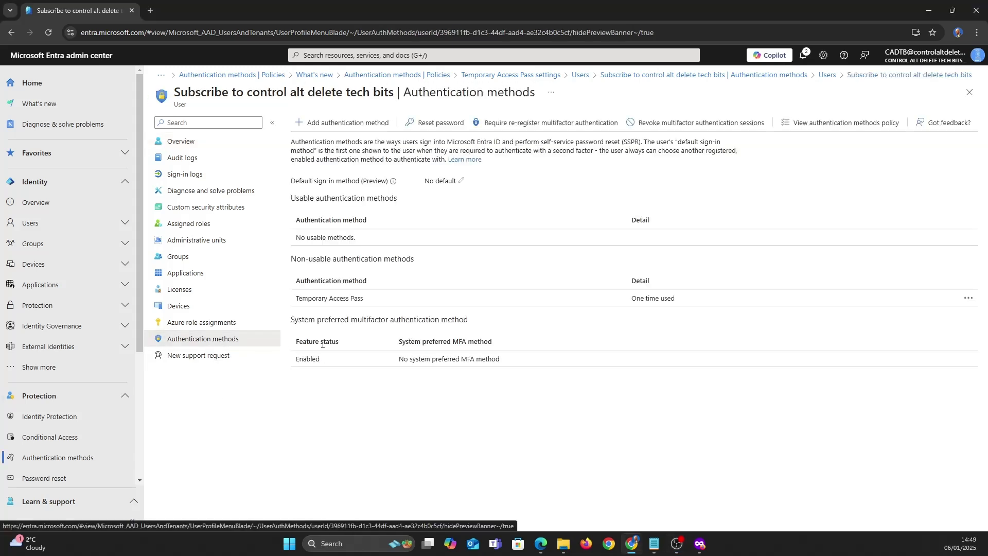
click(968, 299)
click(927, 312)
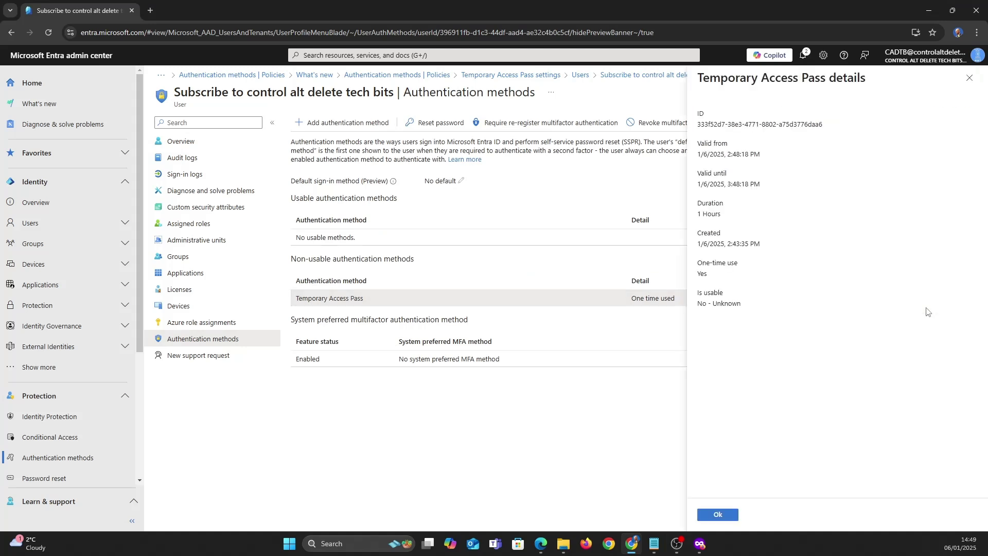
click(719, 515)
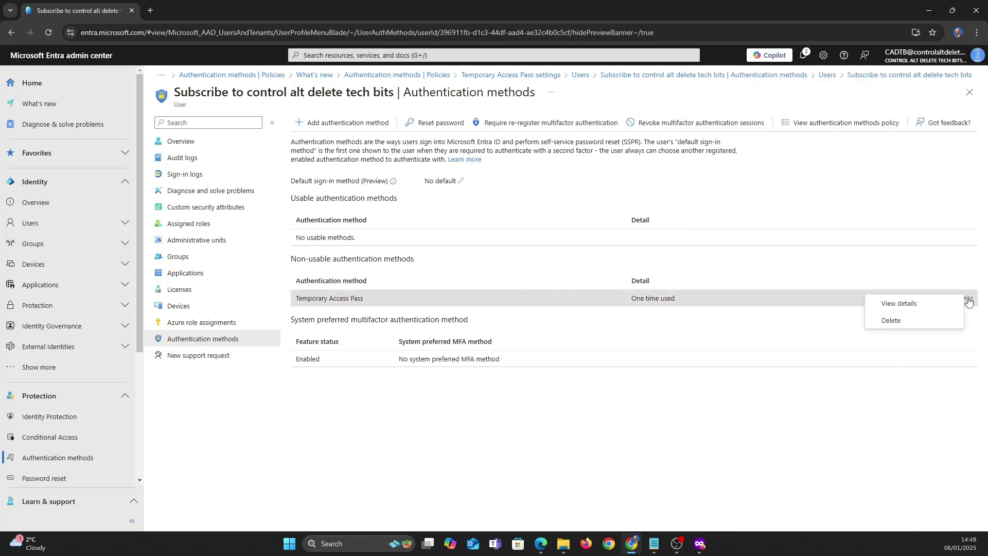
click(917, 321)
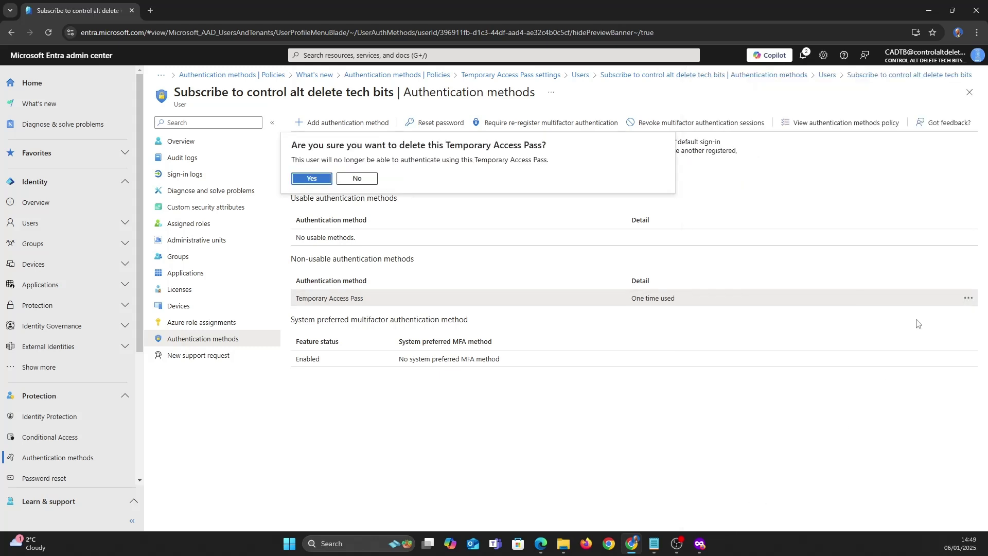
click(314, 178)
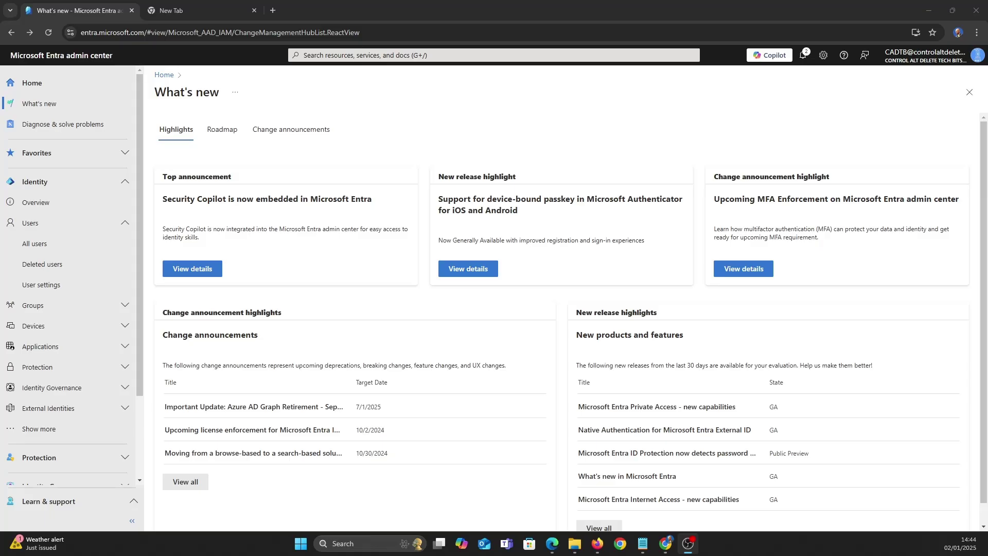
Search 'password' in the admin center and open the Password protection settings.
click(384, 8)
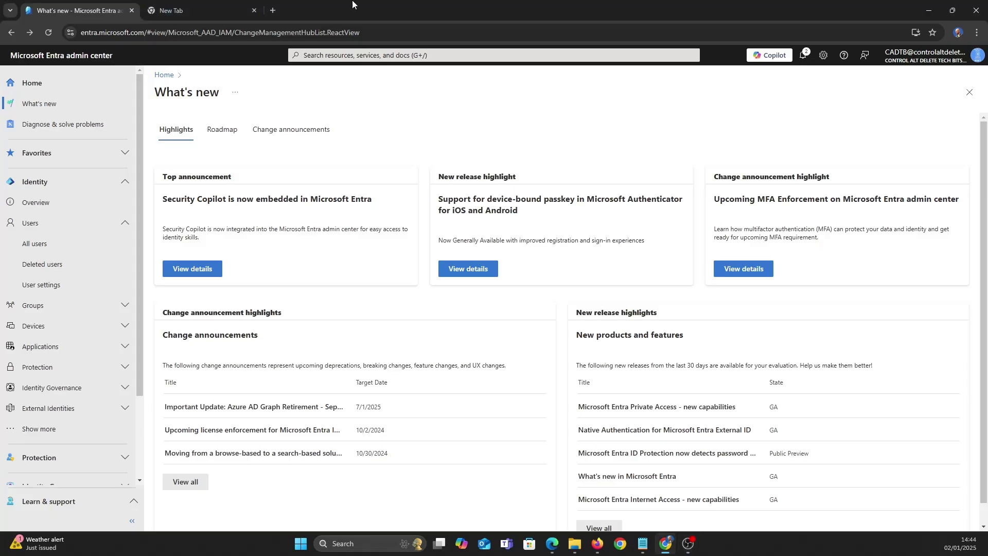
click(393, 54)
text(password)
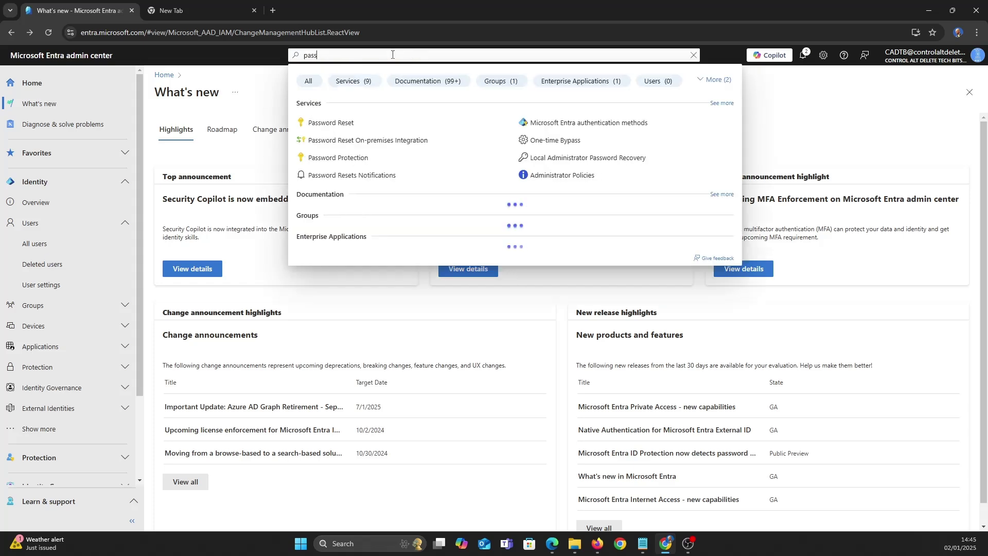
click(353, 157)
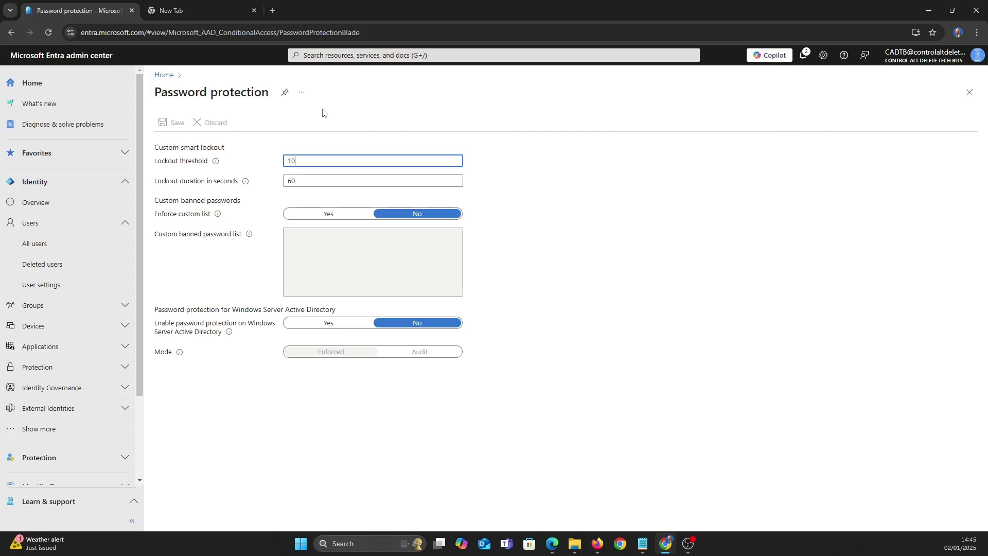
Change the smart lockout threshold and set Enforce custom list to Yes.
mouse_move(216, 164)
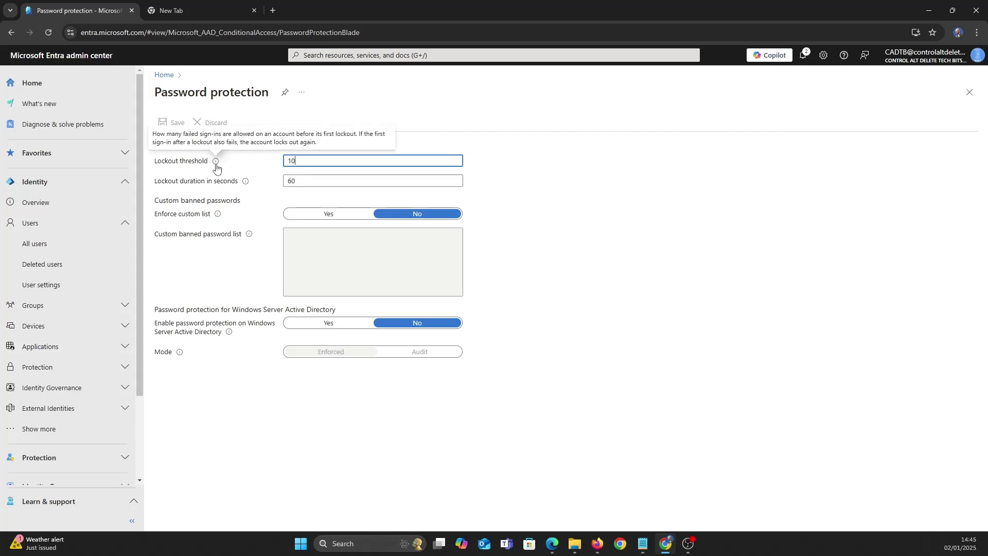
key(ctrl+a)
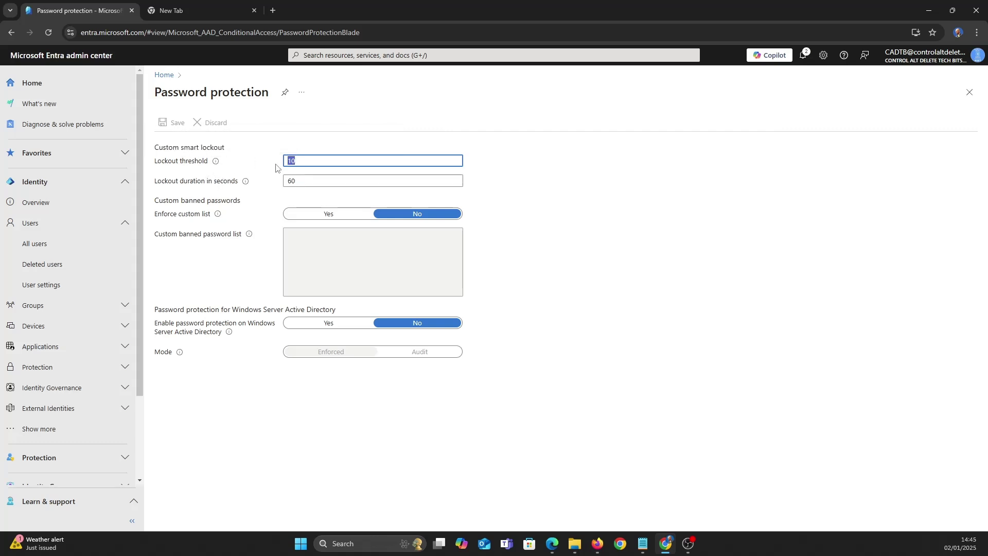
text(5)
mouse_move(246, 184)
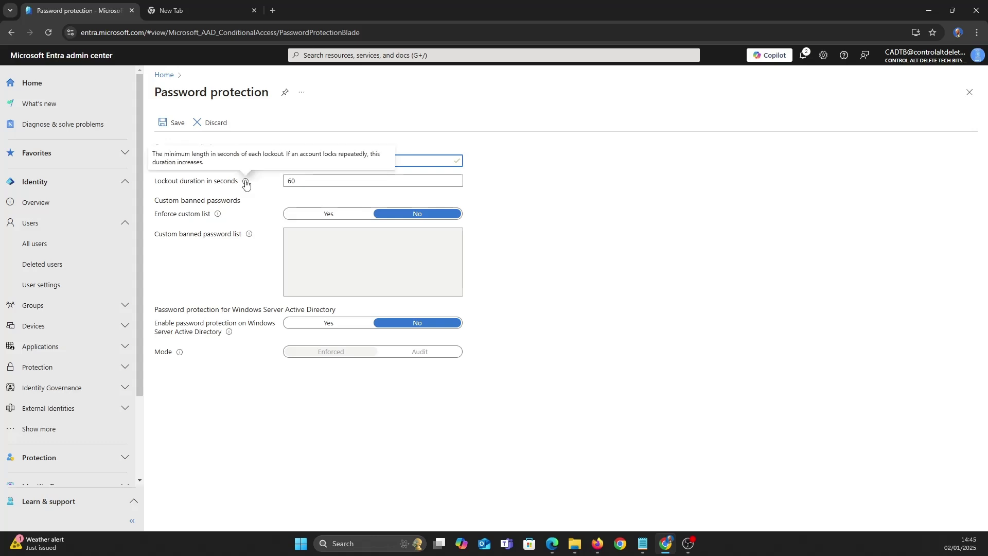
key(Tab)
mouse_move(221, 216)
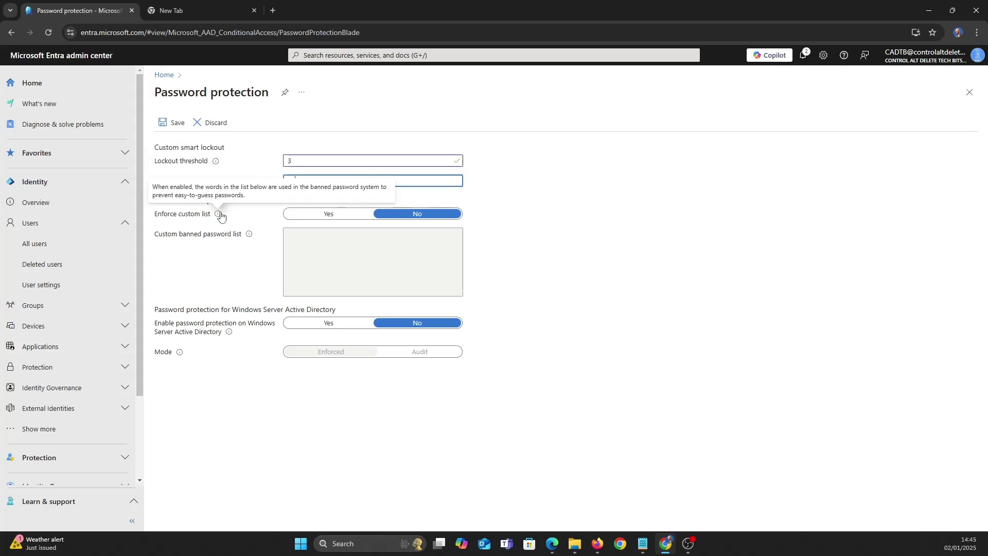
click(319, 214)
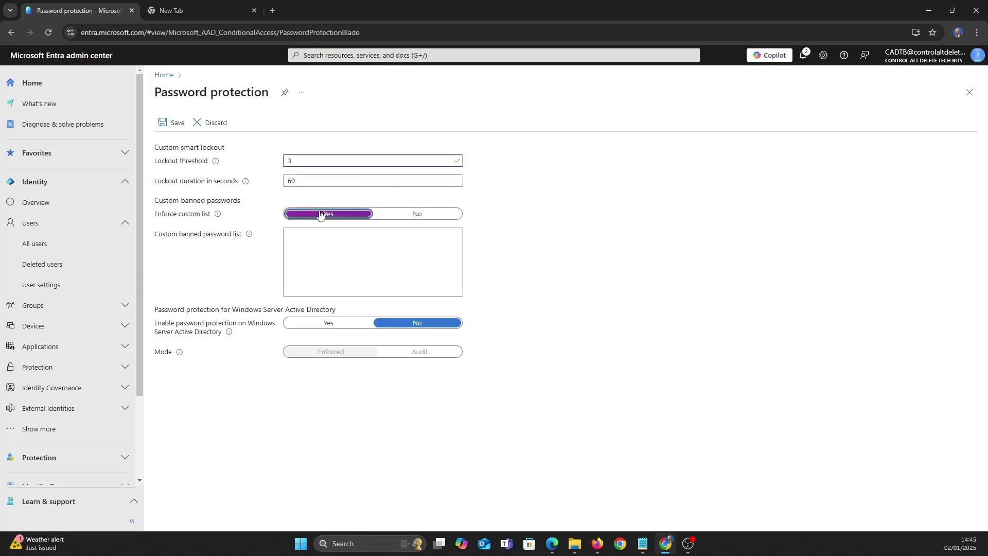
click(241, 14)
Load Wikipedia's List of the most common passwords, scroll to the SplashData table, then return to the Entra tab.
key(Return)
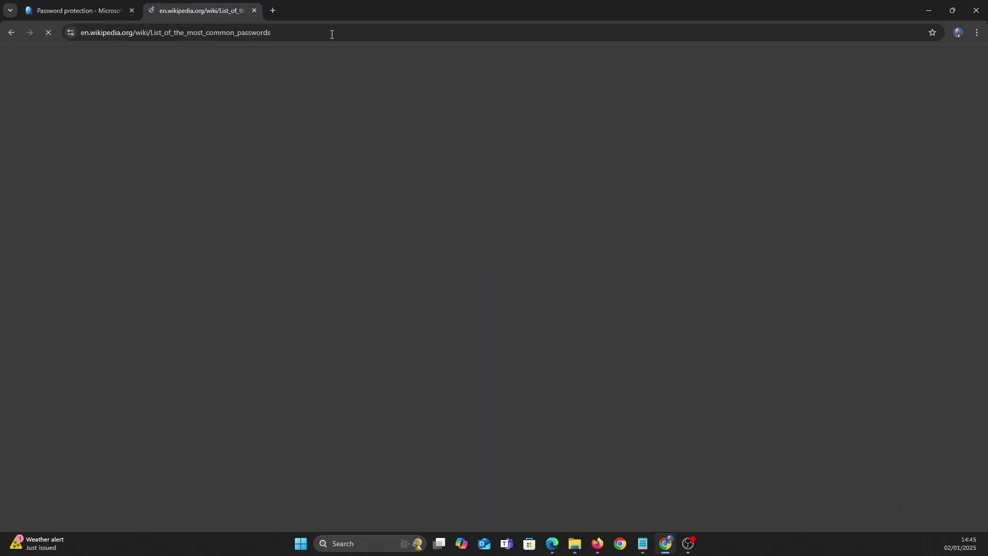
scroll(402, 192, down, 9)
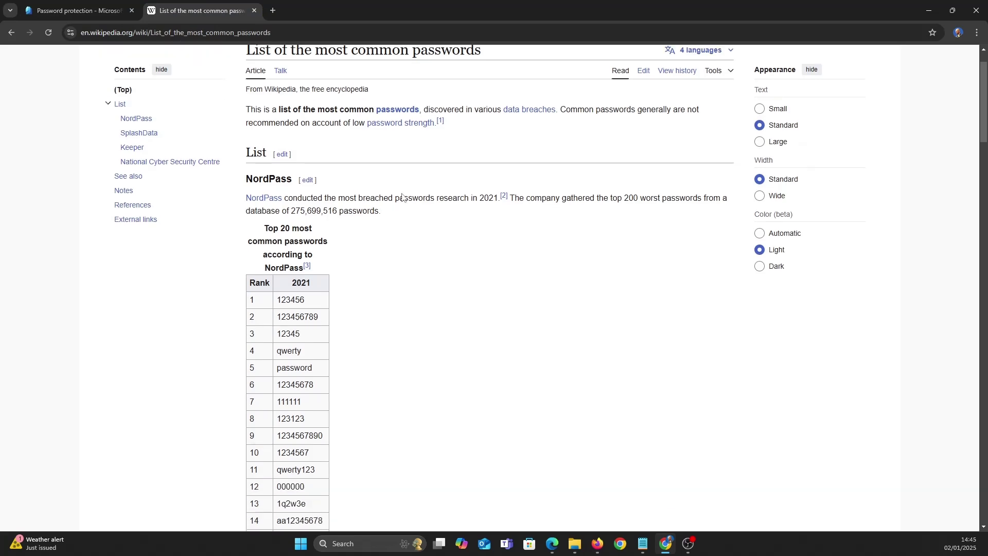
scroll(403, 196, down, 5)
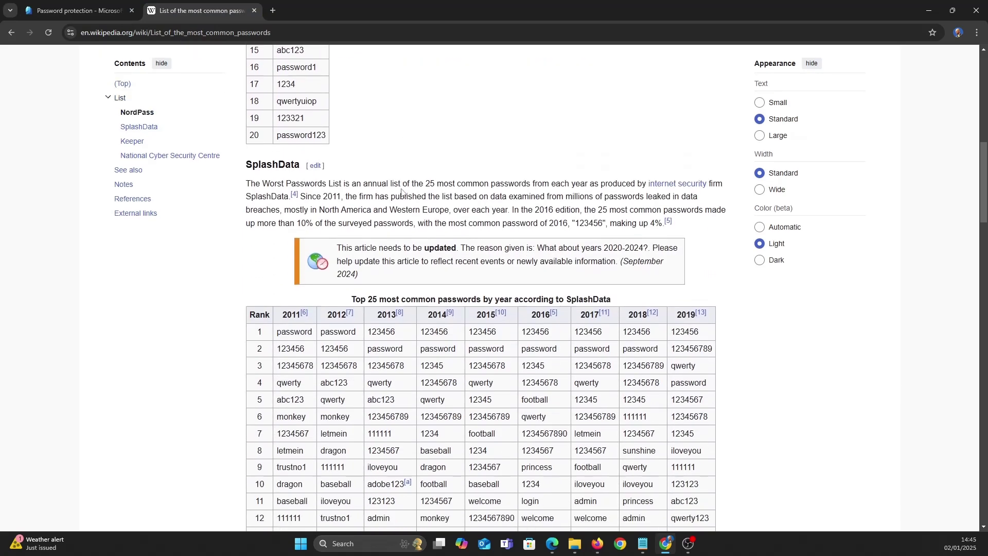
scroll(402, 191, down, 1)
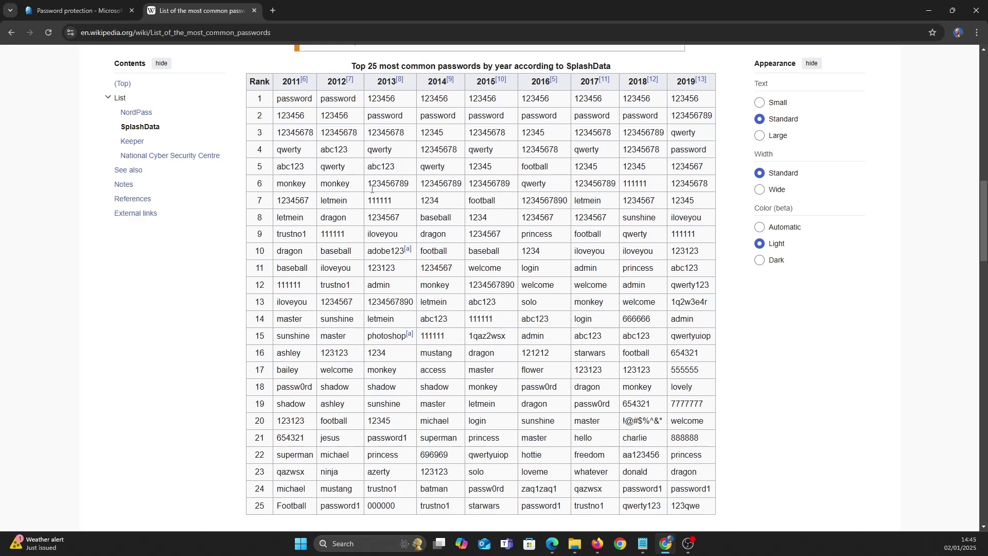
key(alt+Tab)
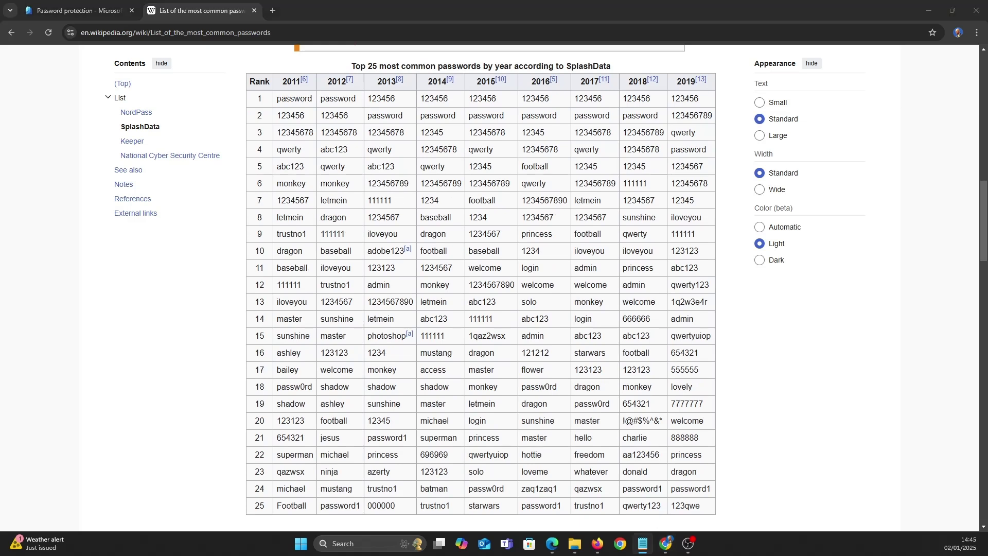
click(72, 13)
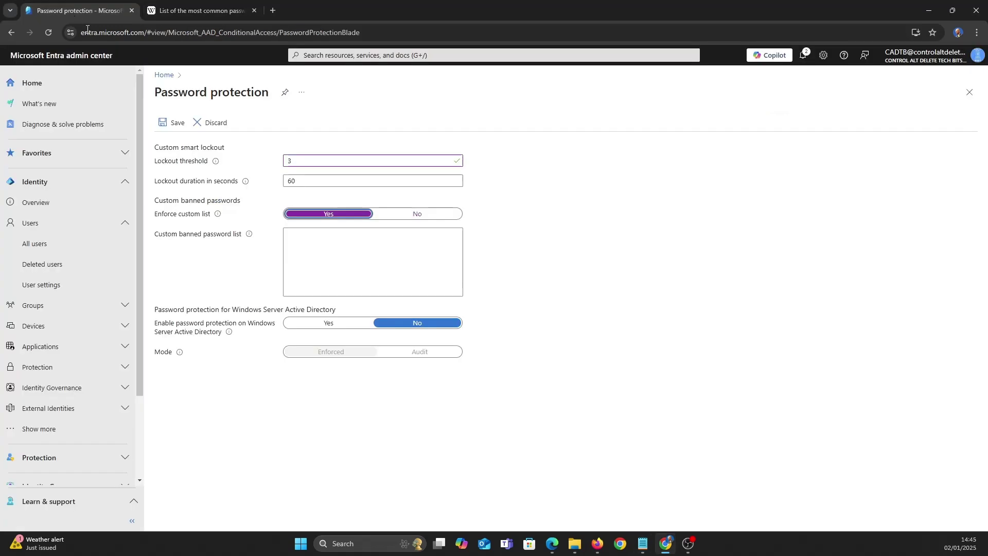
Paste the prepared common-password list into the Custom banned password list box.
click(313, 245)
key(ctrl+v)
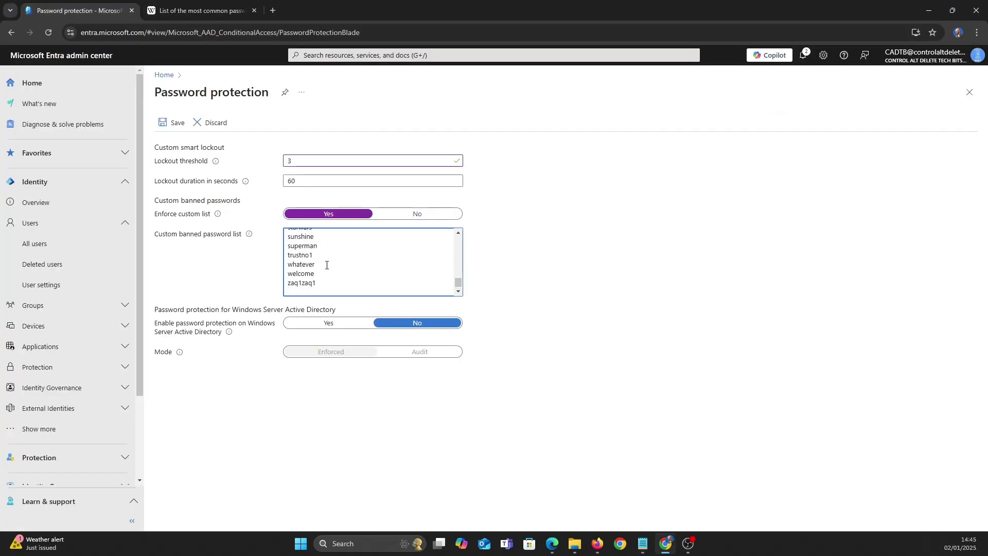
scroll(326, 265, up, 20)
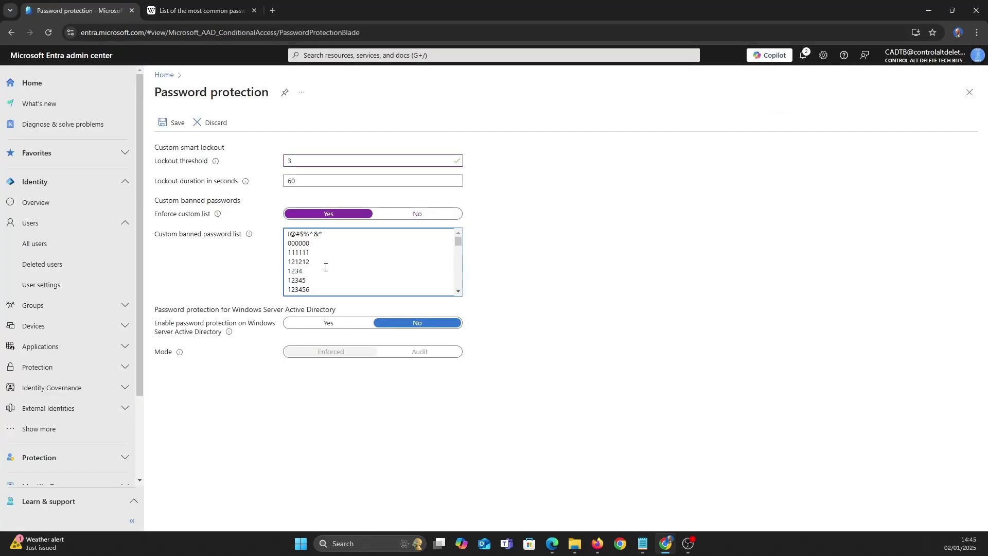
scroll(326, 267, down, 2)
double_click(303, 244)
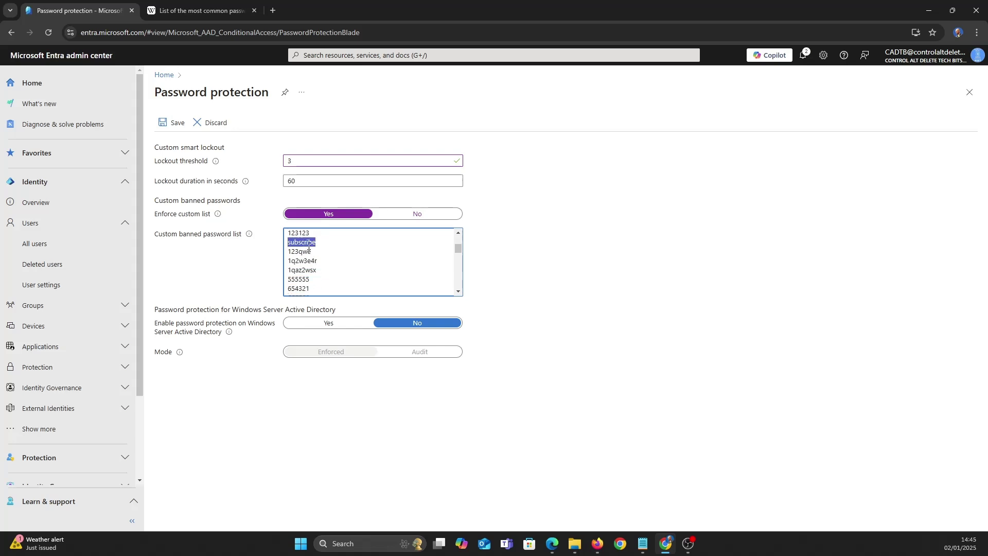
Enable password protection for Windows Server Active Directory and save the policy.
click(322, 324)
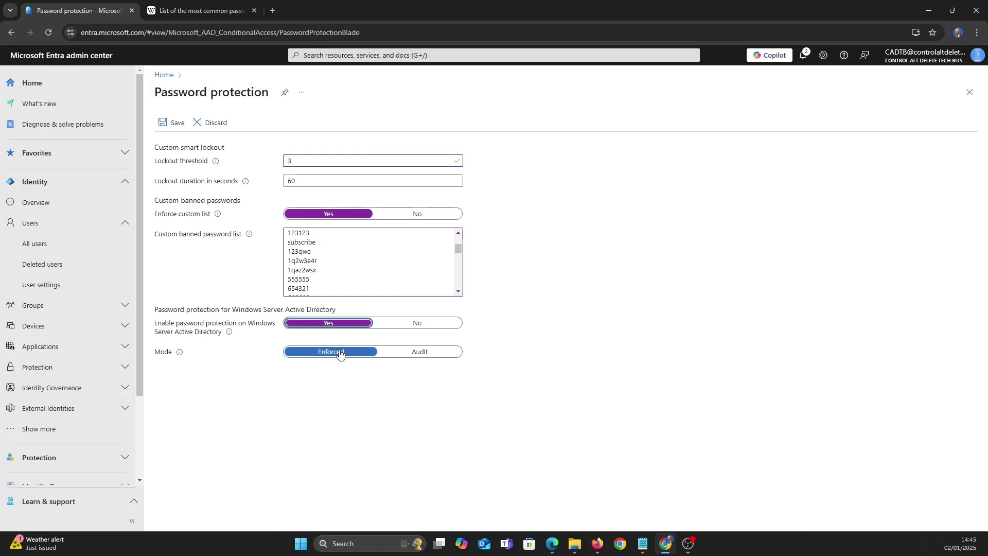
click(170, 122)
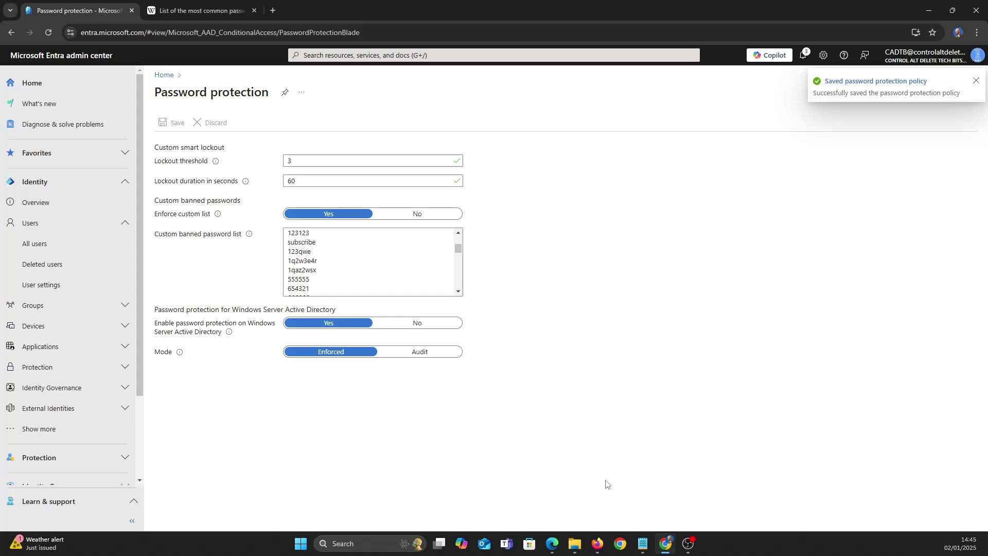
click(598, 551)
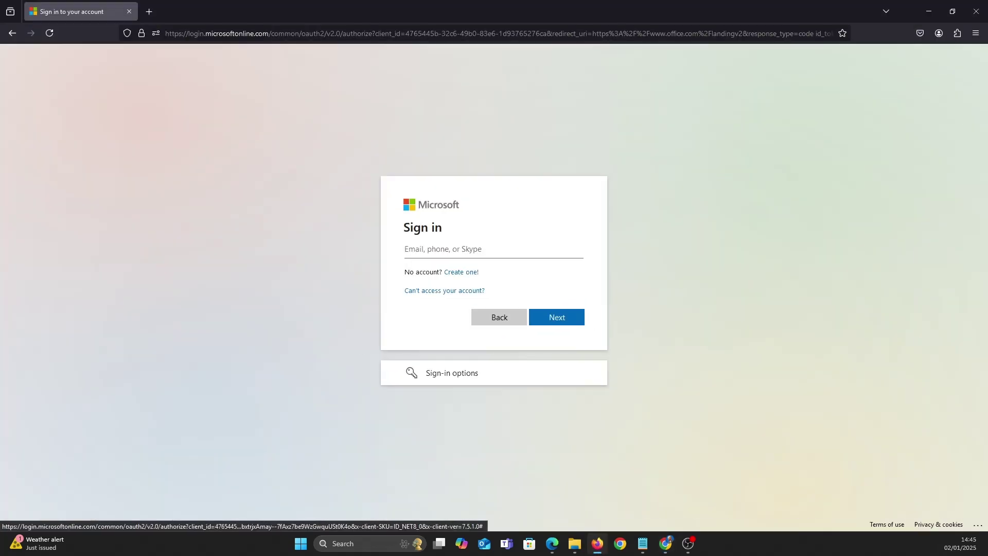
Sign in as the test user, pasting the user's email address and account password.
key(alt+Tab)
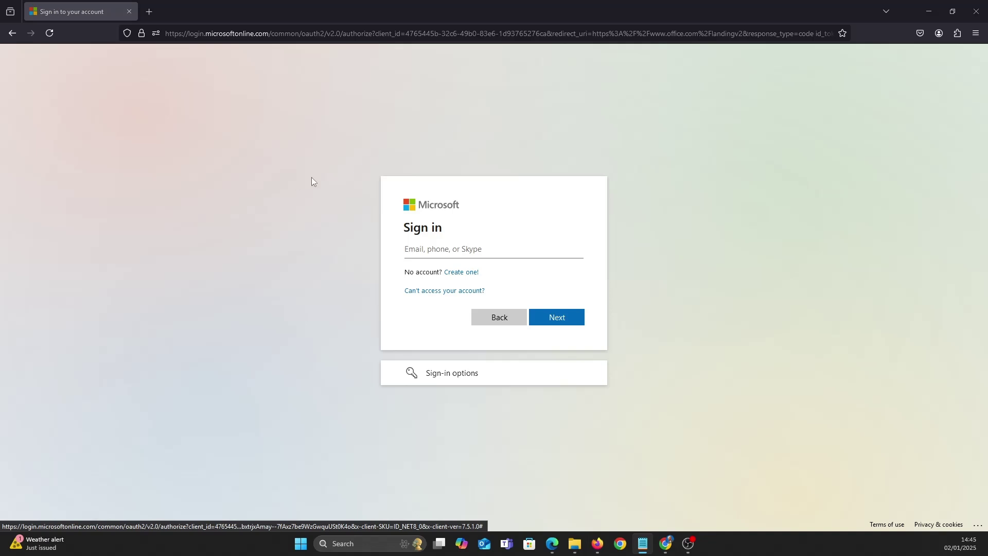
click(435, 250)
key(ctrl+v)
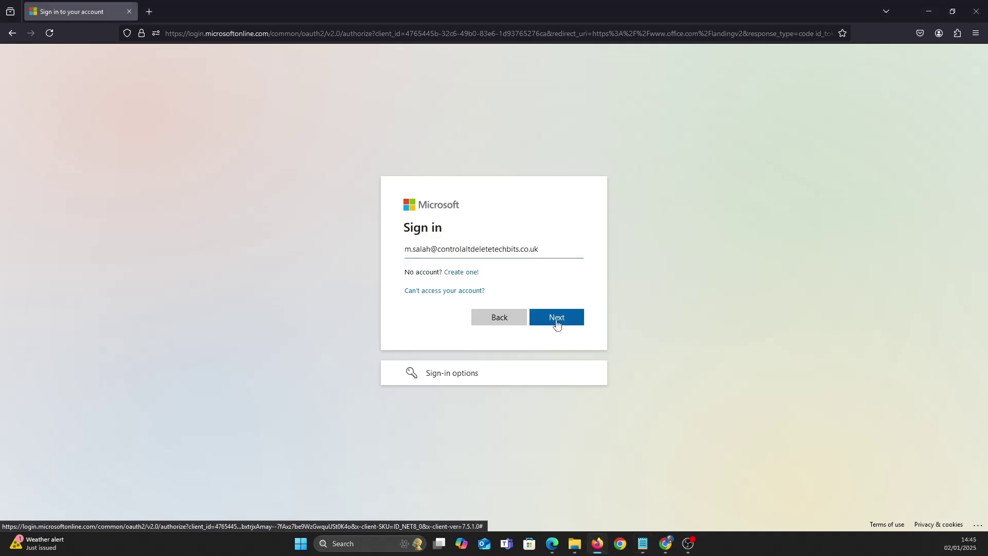
click(556, 319)
key(alt+Tab)
click(426, 284)
key(ctrl+v)
click(566, 338)
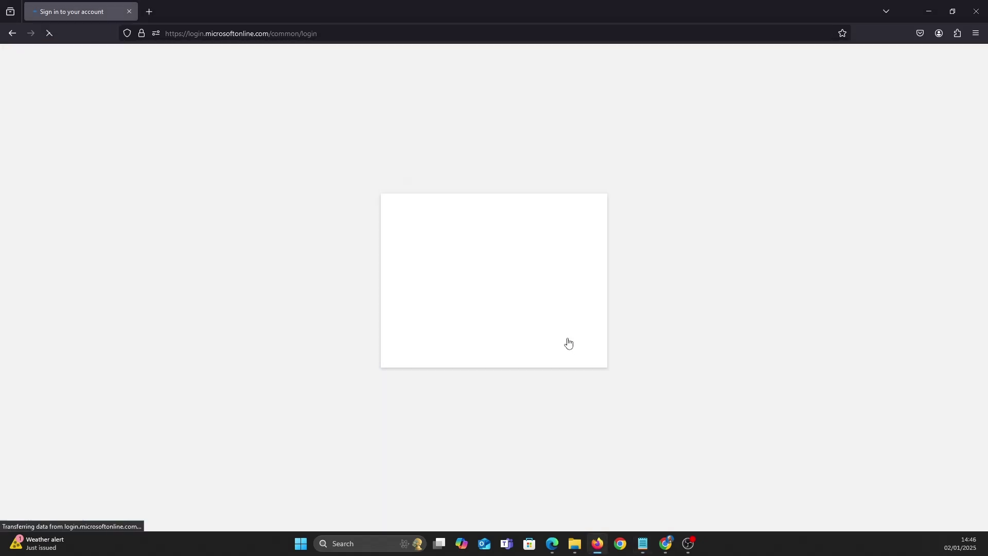
Fill in the current password, a new password and its confirmation, and submit the update.
key(ctrl+v)
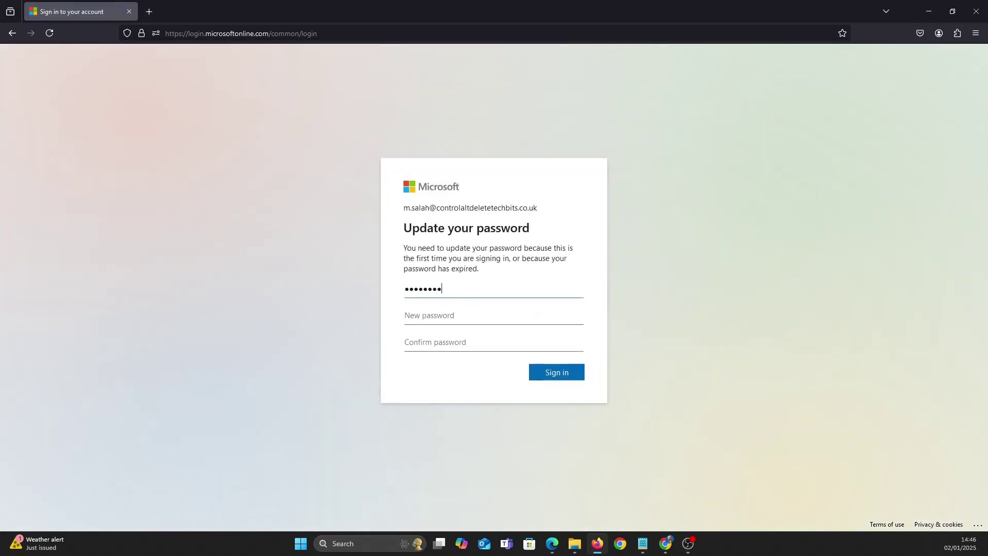
key(alt+Tab)
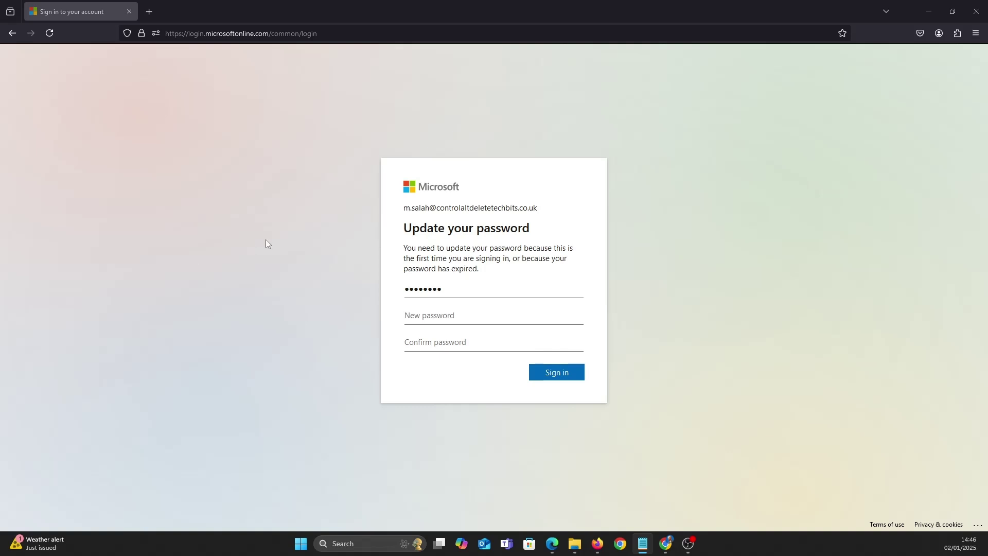
click(474, 315)
text(••••••••••)
click(458, 341)
text(••••••••••)
click(551, 371)
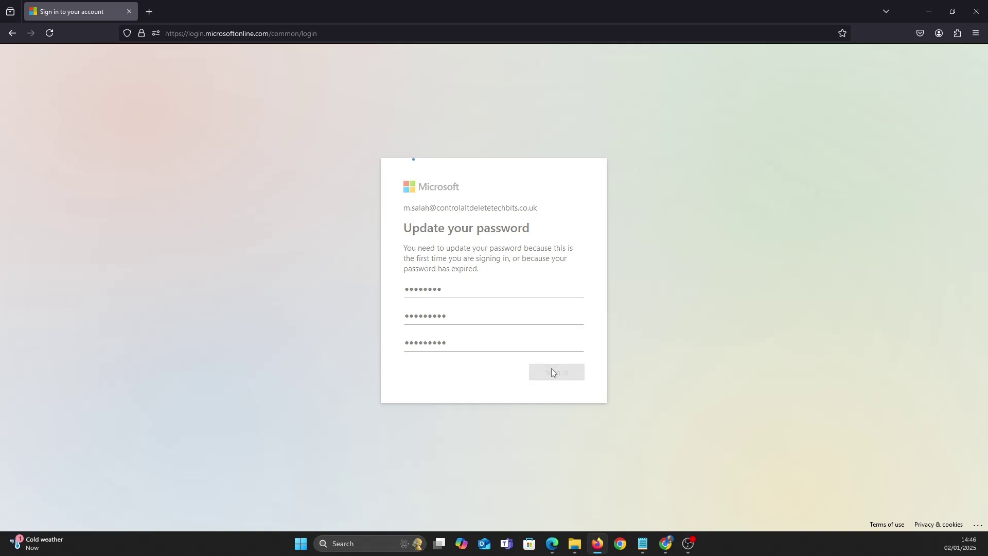